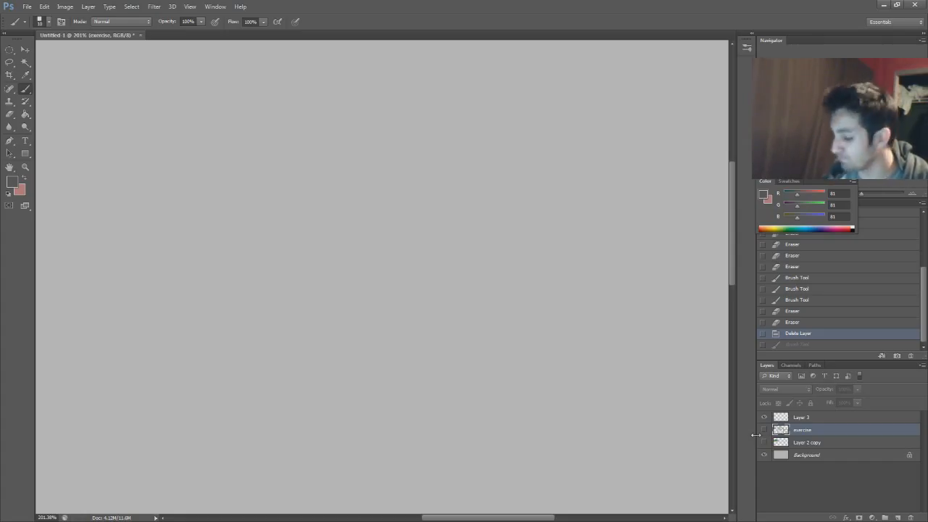
Make the exercise layer visible, dock the floating color controls between the history and the layer list, and frame the first sketch
left_click(764, 430)
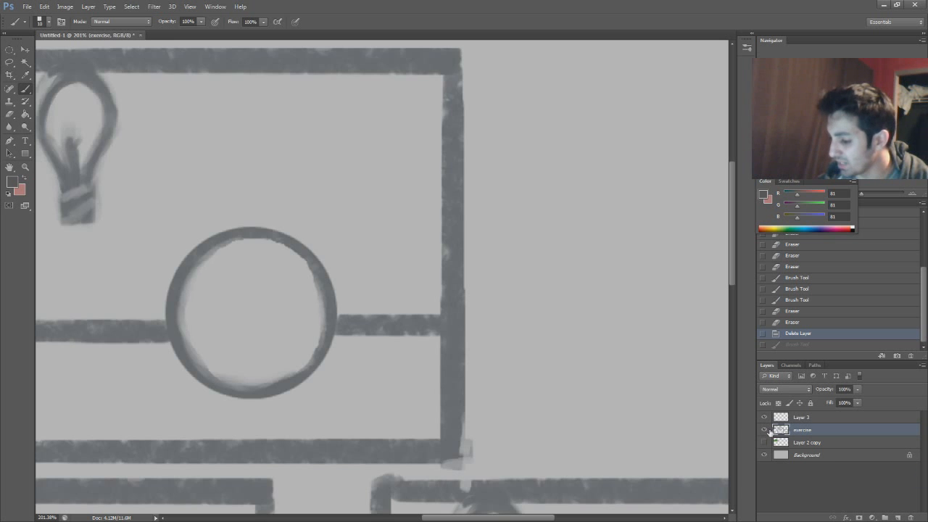
left_click_drag(830, 180, 860, 358)
left_click_drag(861, 175, 852, 176)
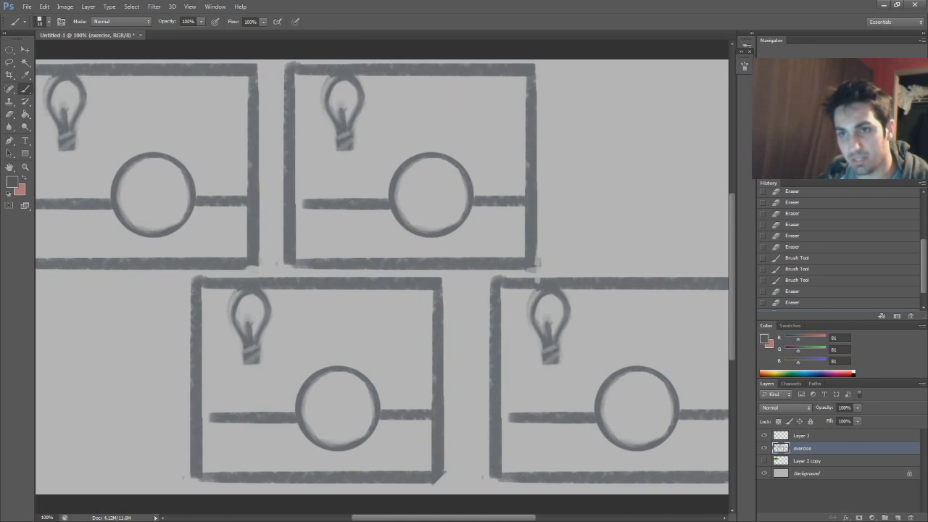
left_click_drag(842, 109, 834, 108)
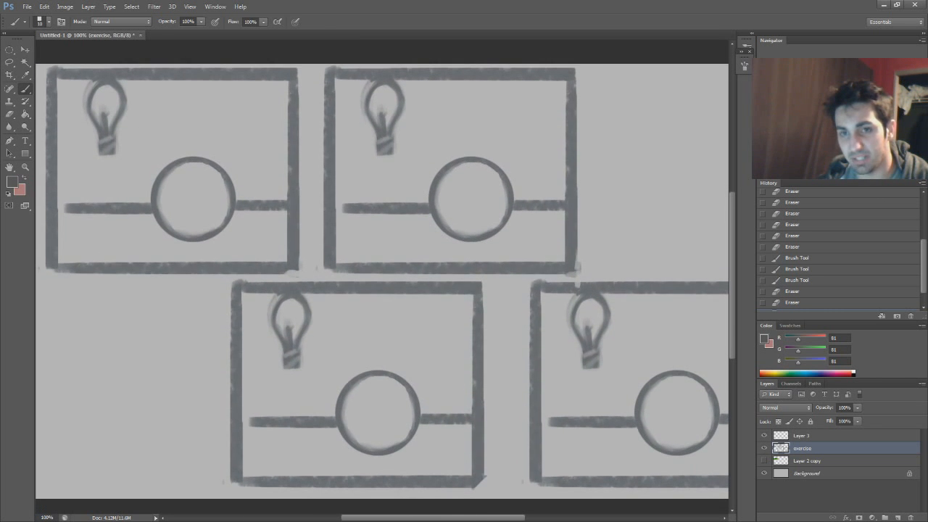
left_click_drag(852, 175, 859, 176)
left_click_drag(841, 110, 804, 92)
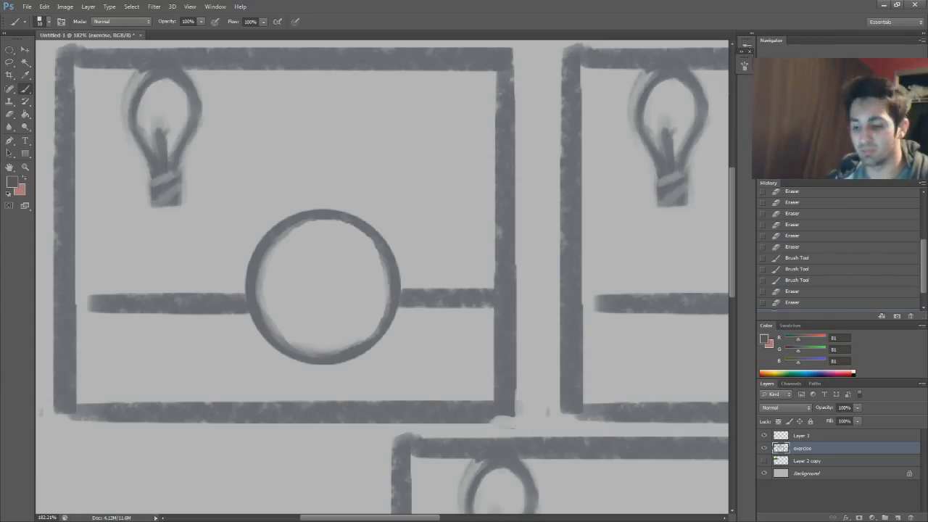
mouse_move(247, 114)
left_mouse_down()
mouse_move(167, 35)
mouse_move(251, 44)
left_mouse_up()
key("ctrl+z")
mouse_move(435, 250)
left_mouse_down()
mouse_move(195, 294)
mouse_move(431, 278)
left_mouse_up()
key("ctrl+z")
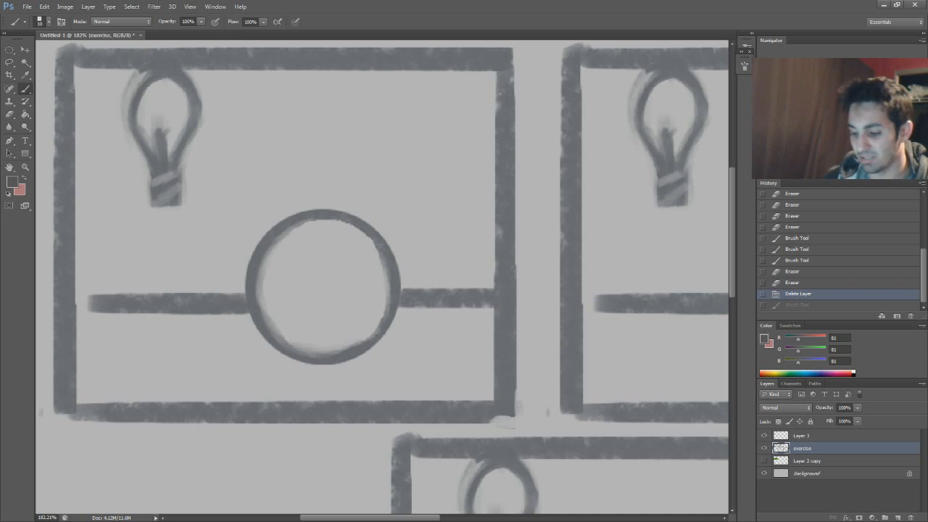
left_click(365, 276)
left_click(366, 277)
mouse_move(449, 282)
left_mouse_down()
mouse_move(445, 335)
mouse_move(446, 311)
left_mouse_up()
key("ctrl+z")
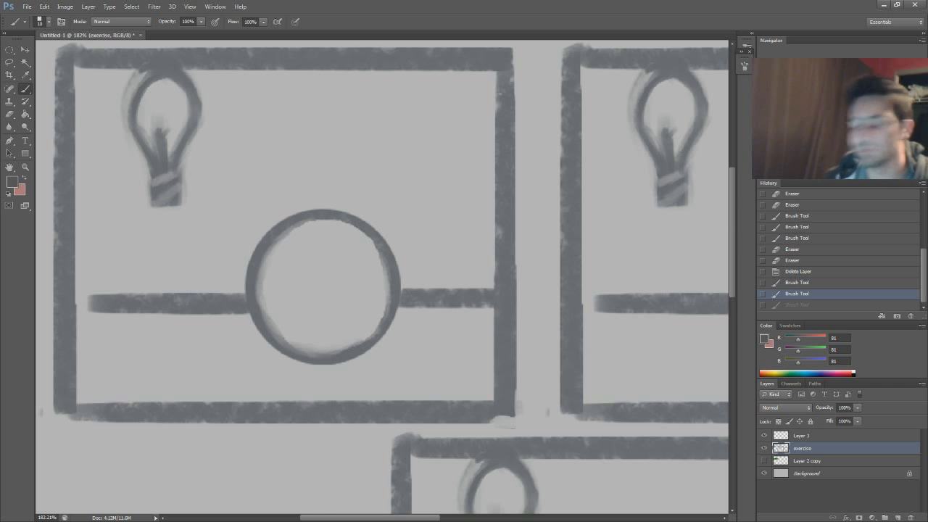
Create a new layer and place it directly beneath the exercise layer
scroll(382, 276, "right", 2)
scroll(382, 276, "left", 2)
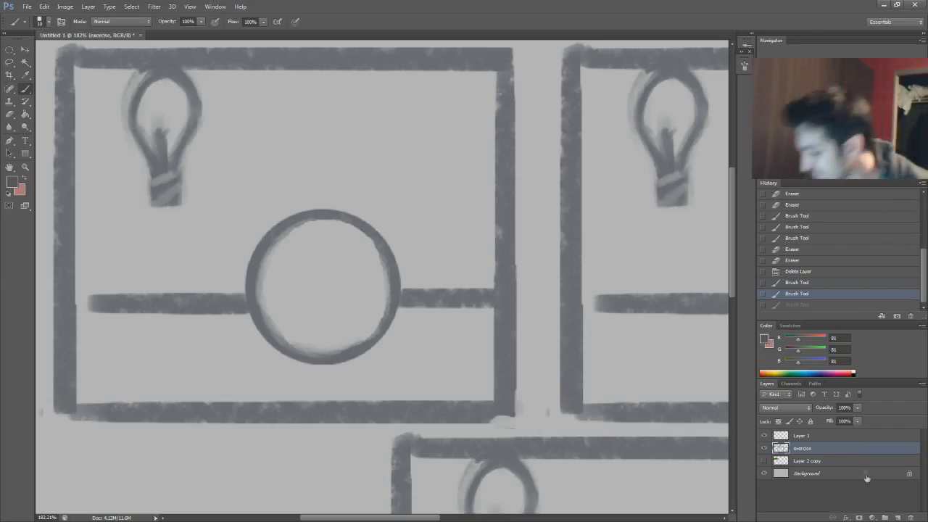
left_click(898, 518)
left_click_drag(862, 449, 863, 461)
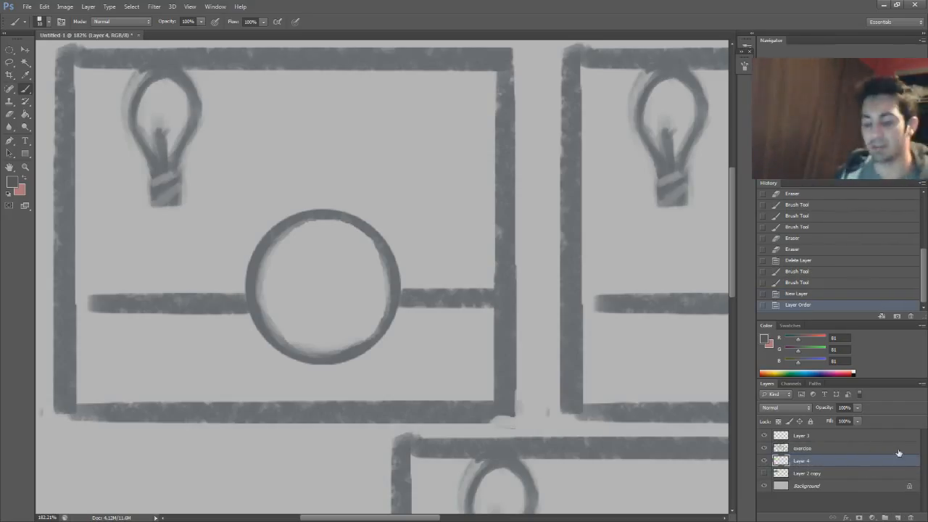
Set the foreground color to pale yellow #fffec8 and paint the inside of the first frame's light bulb with it
left_click(14, 183)
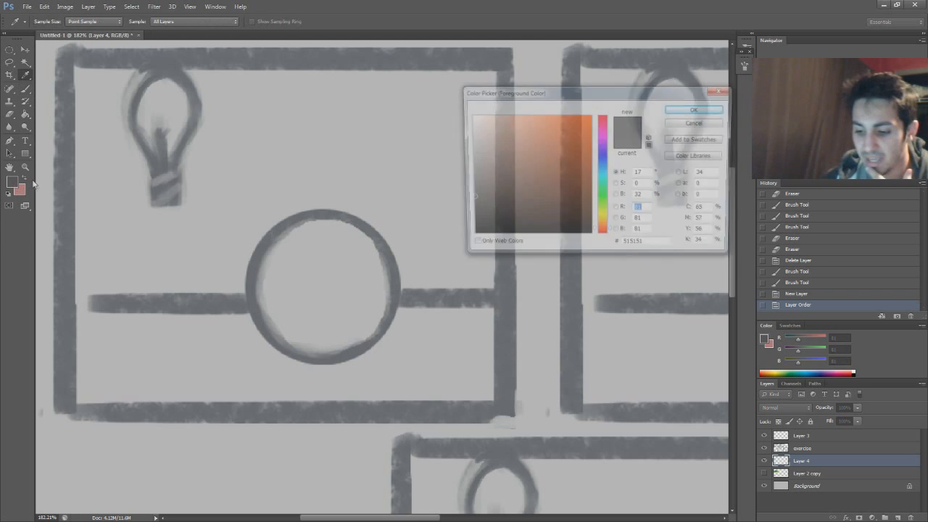
left_click_drag(570, 96, 612, 93)
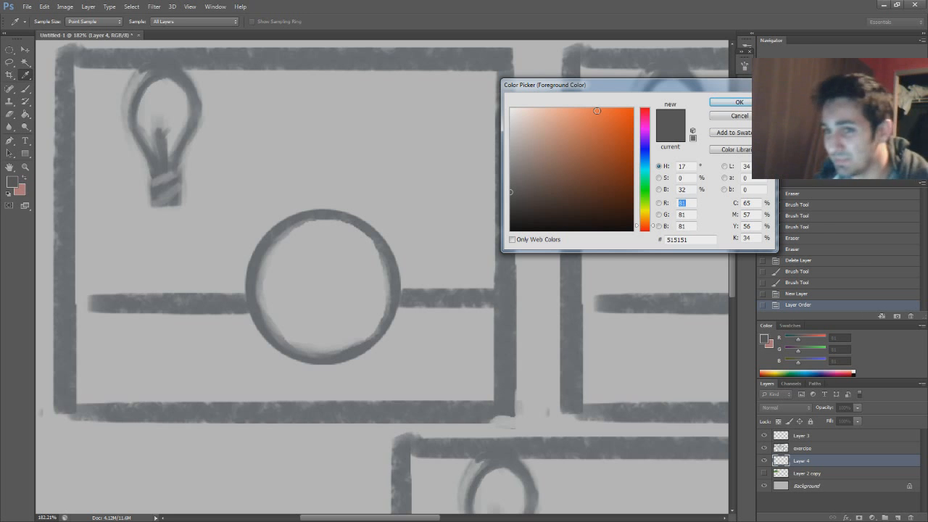
left_click(644, 211)
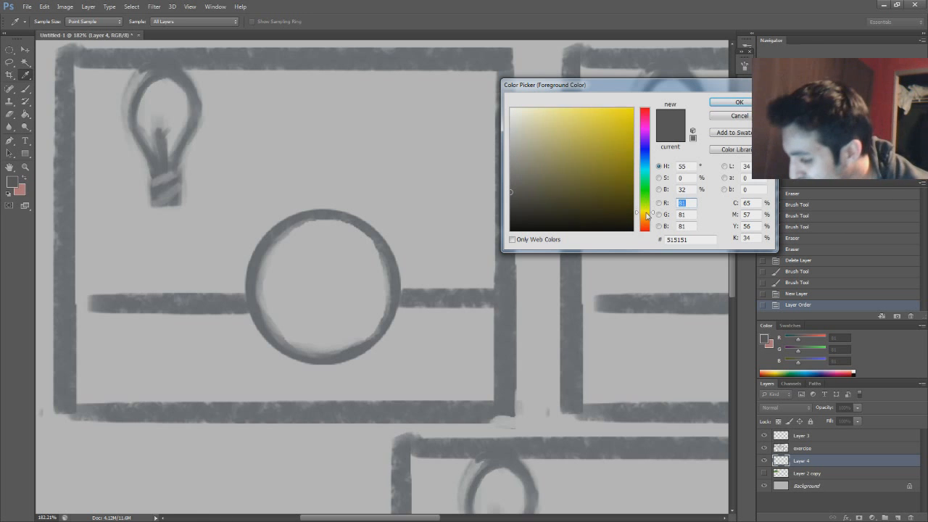
left_click_drag(521, 134, 534, 108)
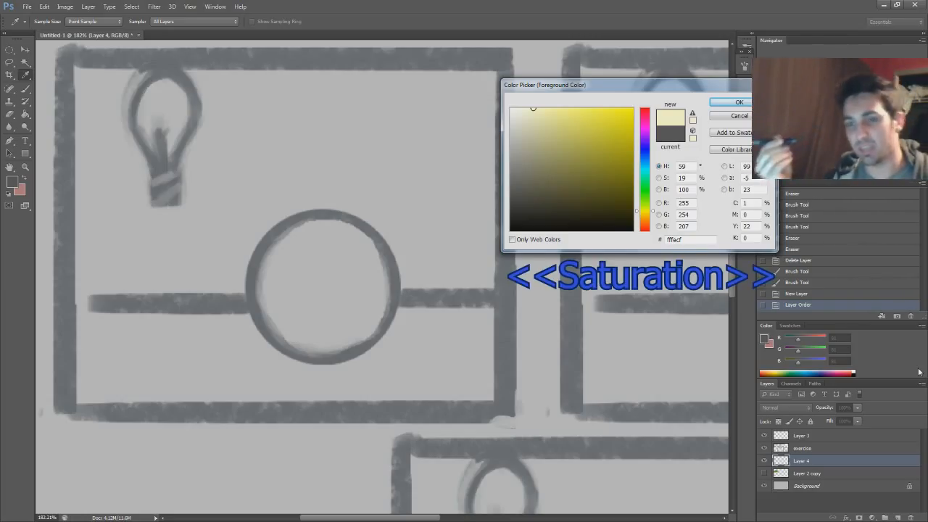
left_click(523, 152)
mouse_move(524, 153)
left_mouse_down()
mouse_move(530, 147)
mouse_move(528, 183)
mouse_move(512, 110)
mouse_move(527, 139)
left_mouse_up()
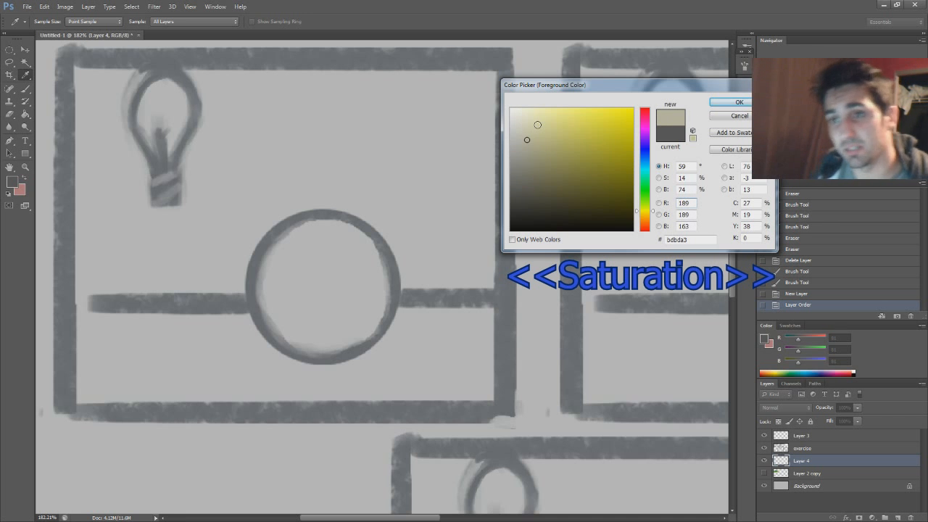
mouse_move(527, 140)
left_mouse_down()
mouse_move(661, 136)
mouse_move(661, 127)
left_mouse_up()
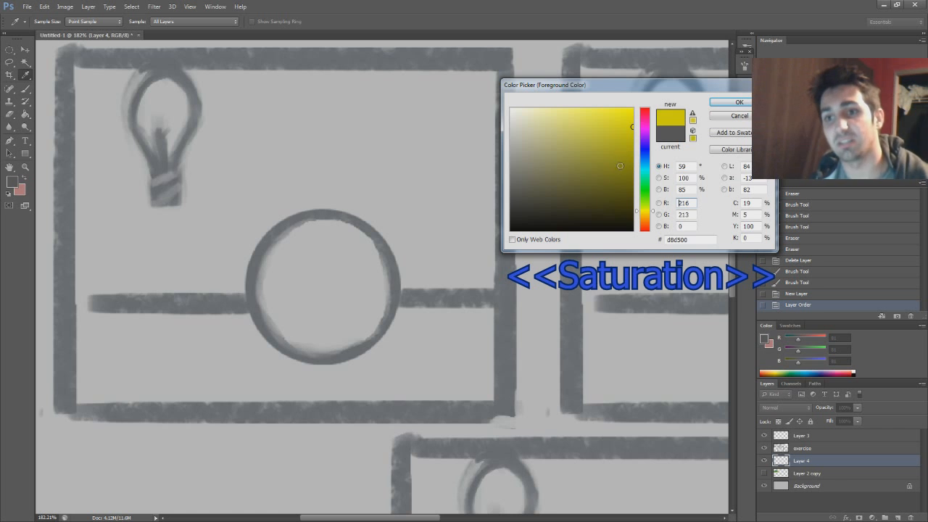
left_click(628, 152)
mouse_move(629, 156)
left_mouse_down()
mouse_move(631, 101)
mouse_move(633, 177)
mouse_move(606, 318)
mouse_move(559, 145)
mouse_move(536, 108)
left_mouse_up()
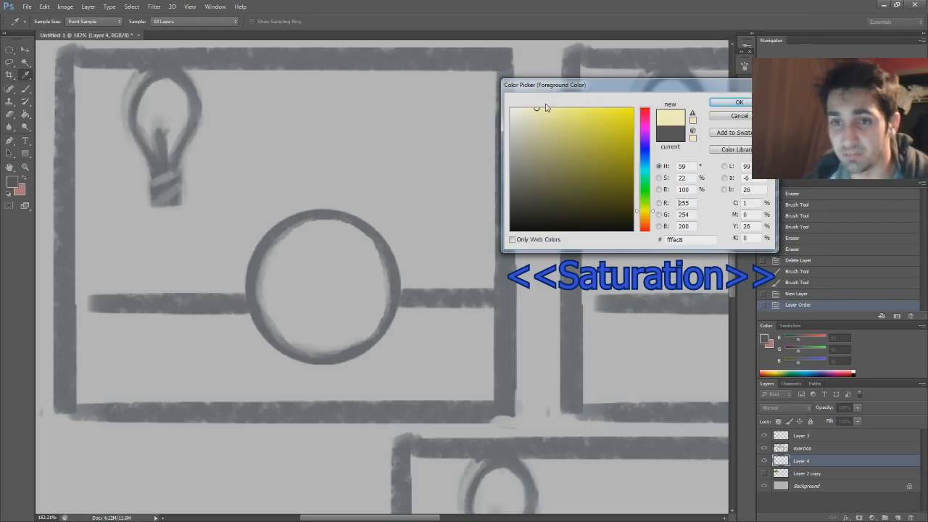
left_click(739, 103)
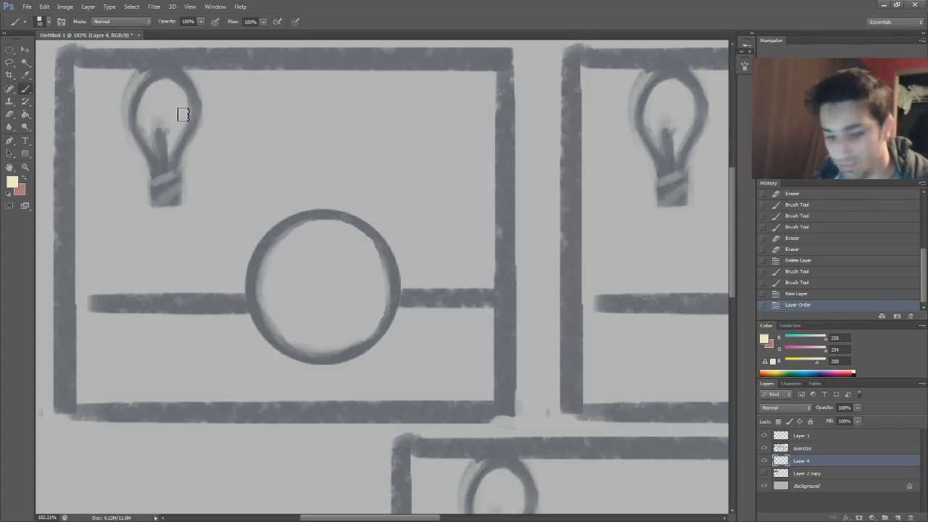
mouse_move(174, 112)
left_mouse_down()
mouse_move(163, 119)
mouse_move(156, 87)
mouse_move(149, 122)
mouse_move(171, 116)
mouse_move(167, 128)
mouse_move(159, 103)
mouse_move(166, 97)
mouse_move(163, 117)
left_mouse_up()
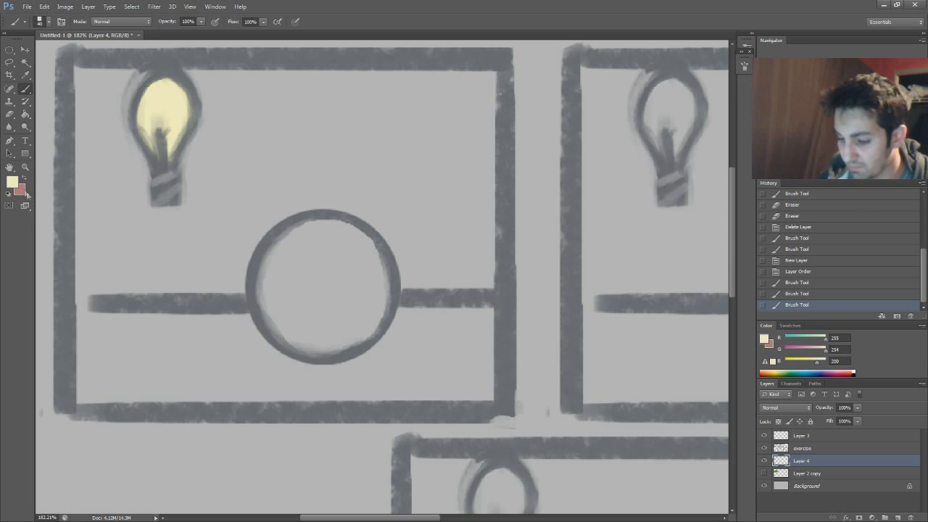
Set the foreground color to dark navy blue #1a2d46
left_click(15, 182)
left_click_drag(650, 203, 652, 161)
left_click_drag(559, 181, 617, 166)
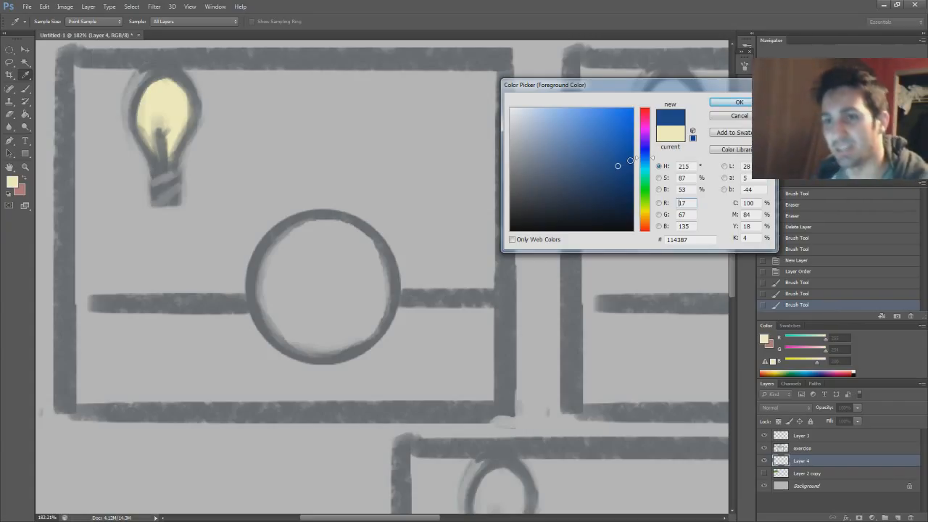
left_click_drag(601, 187, 586, 198)
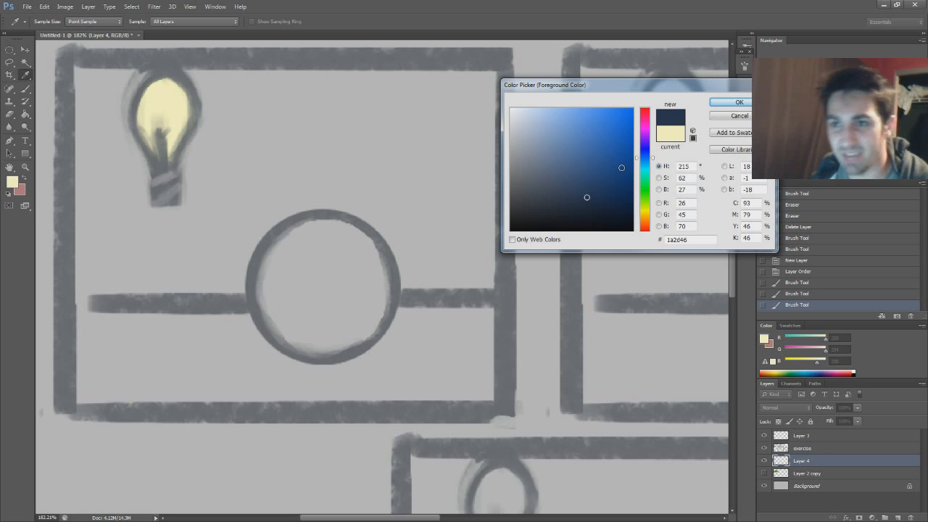
left_click(731, 102)
Paint the inside of the first frame's circle solid navy, erasing the spill around its outline and touching up the lower edge
key("b")
mouse_move(283, 258)
left_mouse_down()
mouse_move(339, 220)
mouse_move(282, 233)
mouse_move(312, 221)
mouse_move(256, 290)
mouse_move(288, 285)
mouse_move(297, 329)
mouse_move(335, 336)
mouse_move(364, 319)
mouse_move(371, 304)
mouse_move(358, 304)
mouse_move(370, 242)
left_mouse_up()
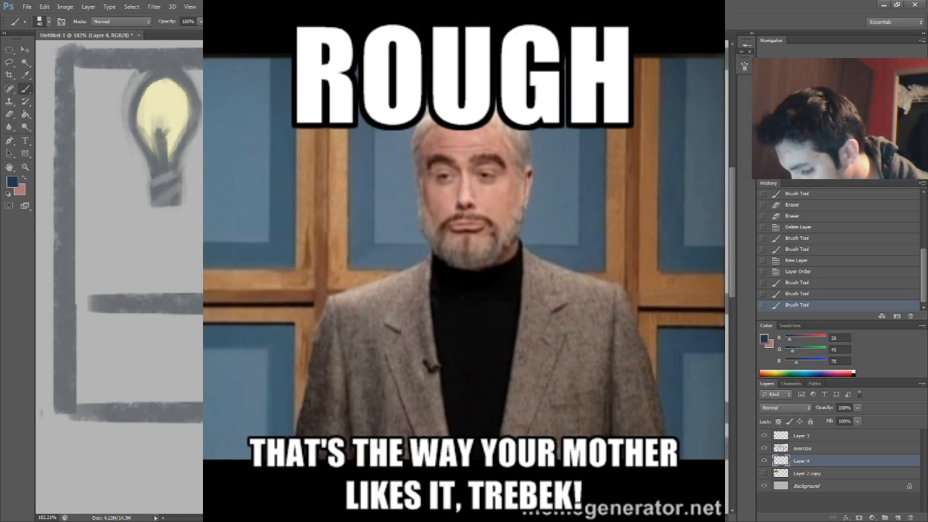
left_click_drag(388, 326, 341, 359)
key("e")
mouse_move(254, 287)
left_mouse_down()
mouse_move(257, 240)
mouse_move(294, 364)
mouse_move(288, 353)
mouse_move(361, 356)
mouse_move(390, 334)
mouse_move(403, 304)
mouse_move(398, 261)
mouse_move(362, 212)
left_mouse_up()
key("b")
left_click_drag(266, 308, 278, 334)
left_click_drag(277, 332, 304, 351)
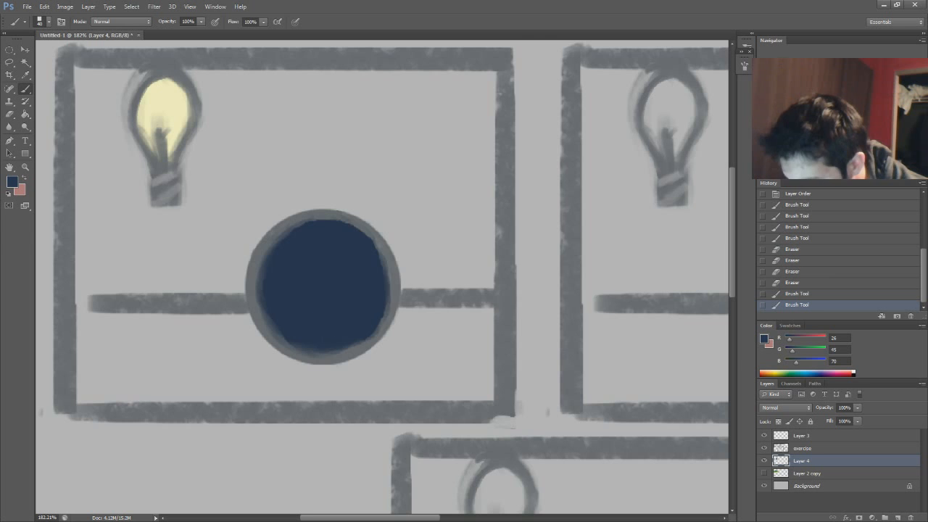
Sample the painted bulb's pale yellow as the foreground color
scroll(382, 278, "right", 1)
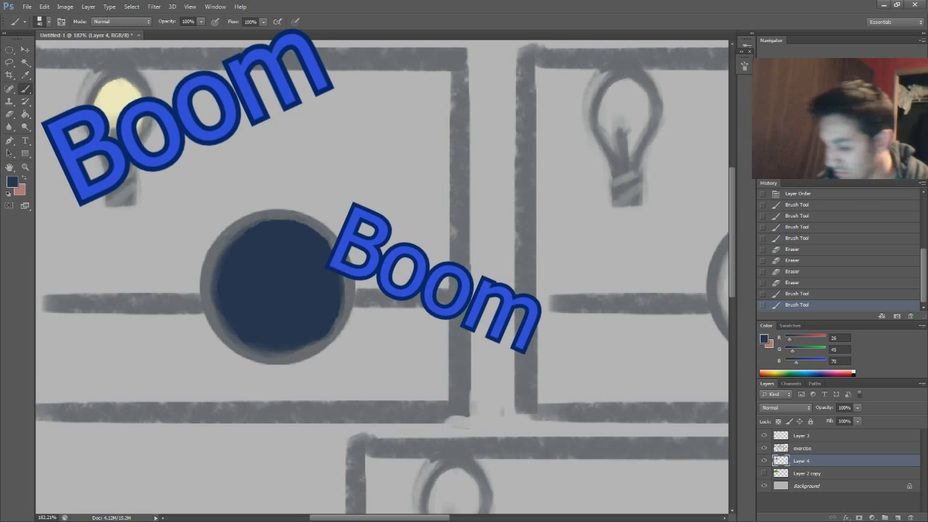
left_click(12, 181)
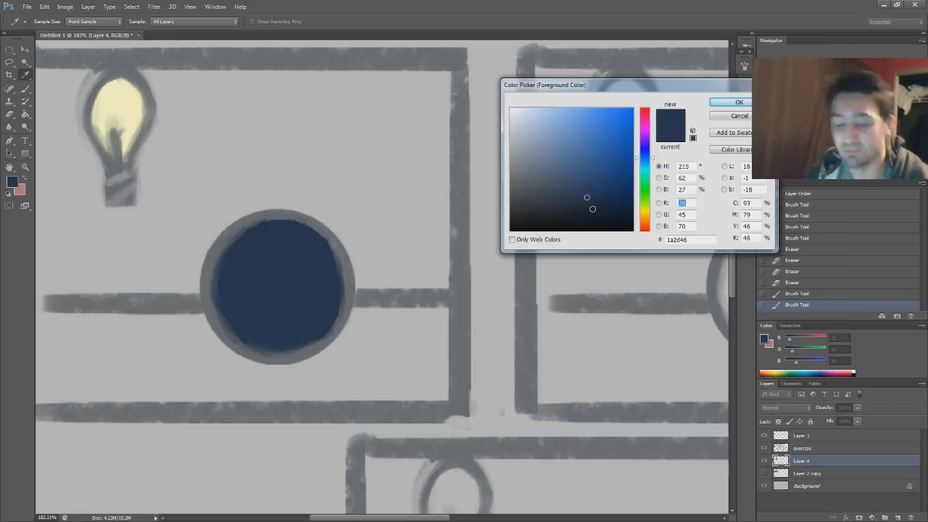
left_click(132, 116)
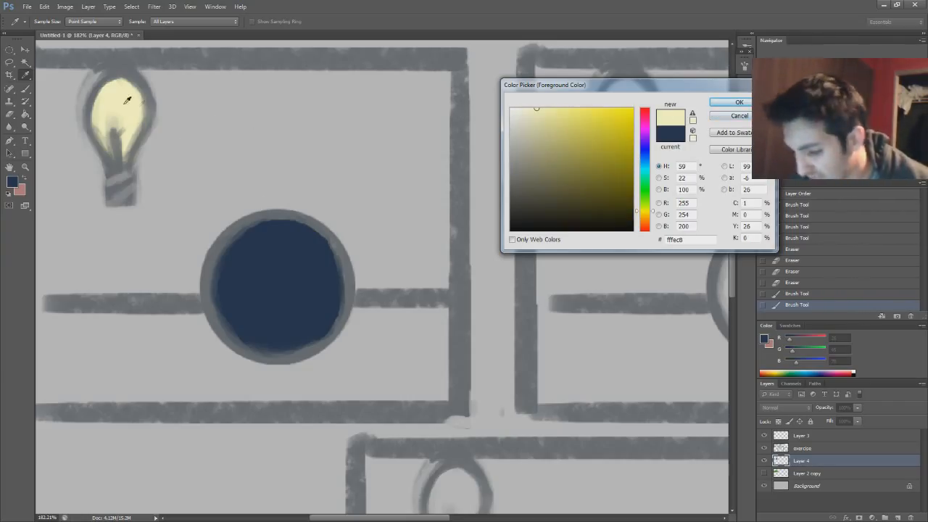
left_click(736, 102)
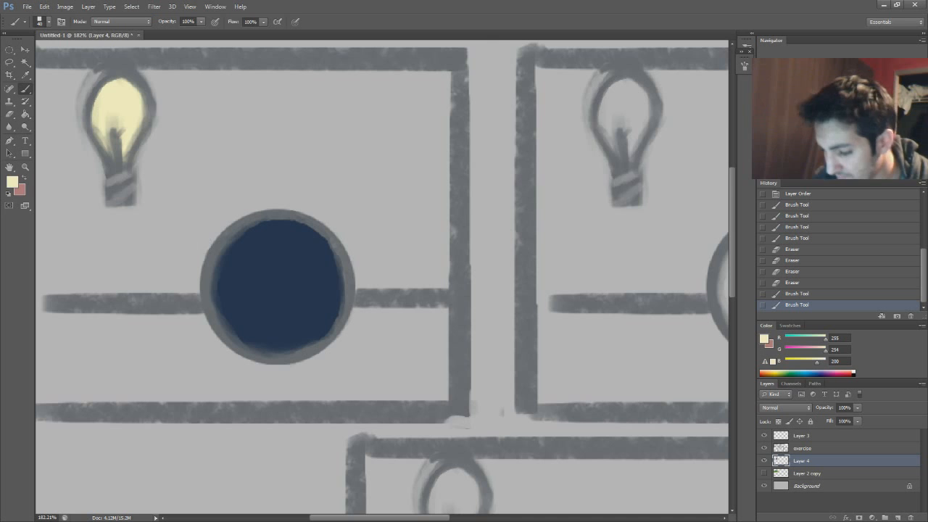
Set the foreground color to medium blue #0b6299, starting from the navy sampled from the painted circle
left_click(12, 182)
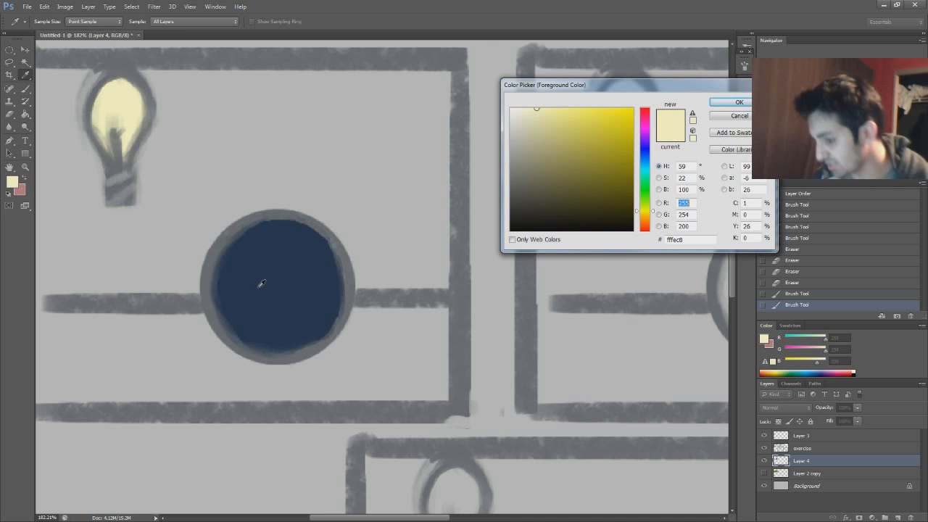
left_click(273, 287)
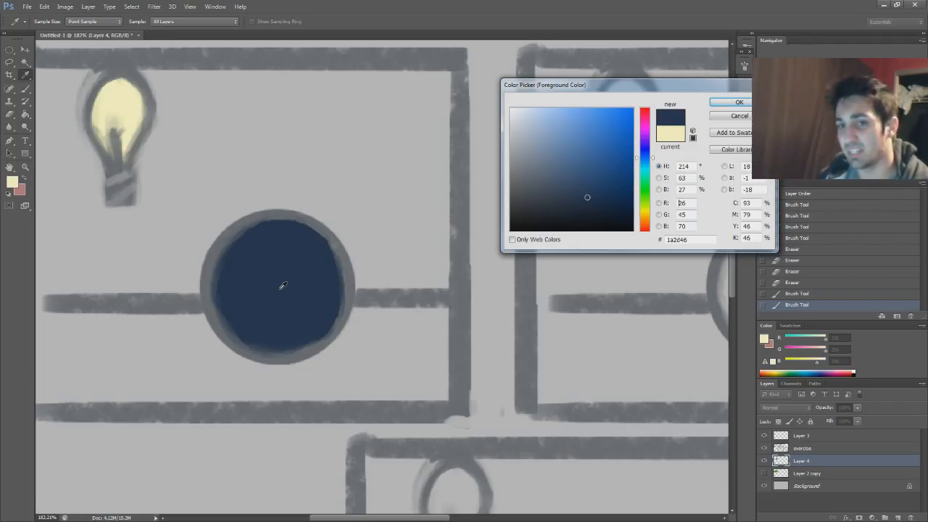
left_click(652, 158)
left_click_drag(651, 160, 654, 155)
left_click(281, 294)
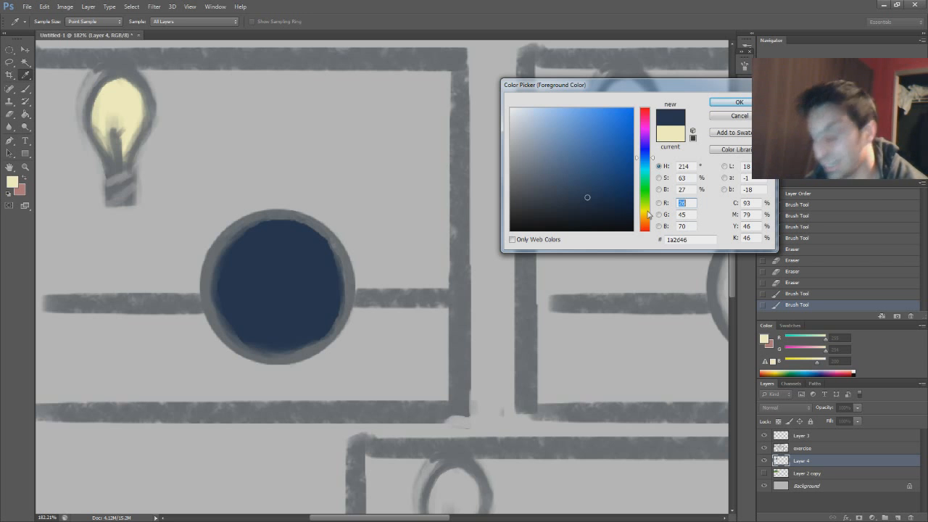
mouse_move(652, 168)
left_mouse_down()
mouse_move(649, 216)
mouse_move(664, 135)
mouse_move(656, 210)
mouse_move(654, 158)
left_mouse_up()
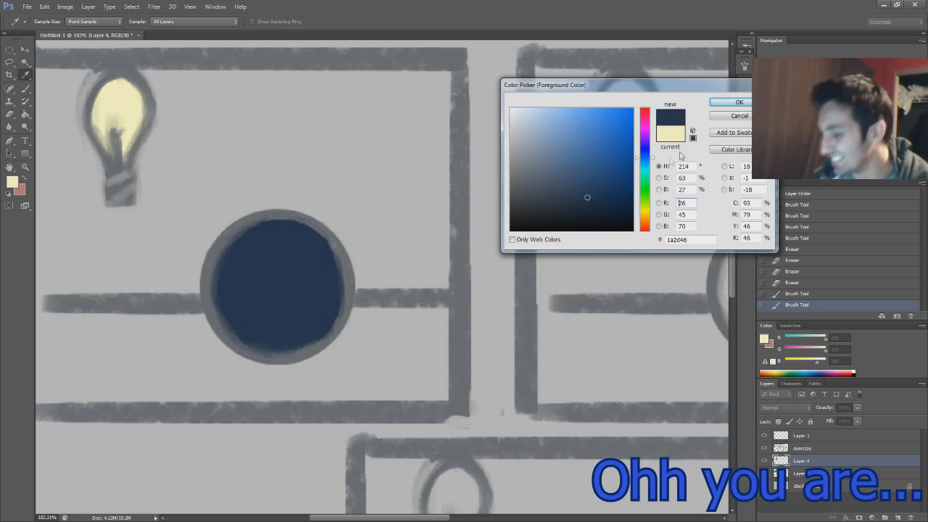
left_click(647, 164)
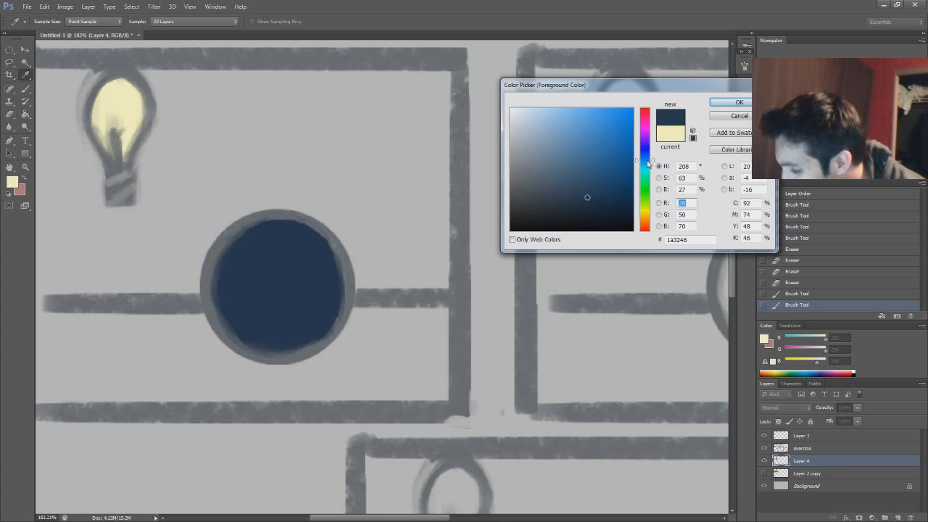
left_click_drag(604, 183, 607, 171)
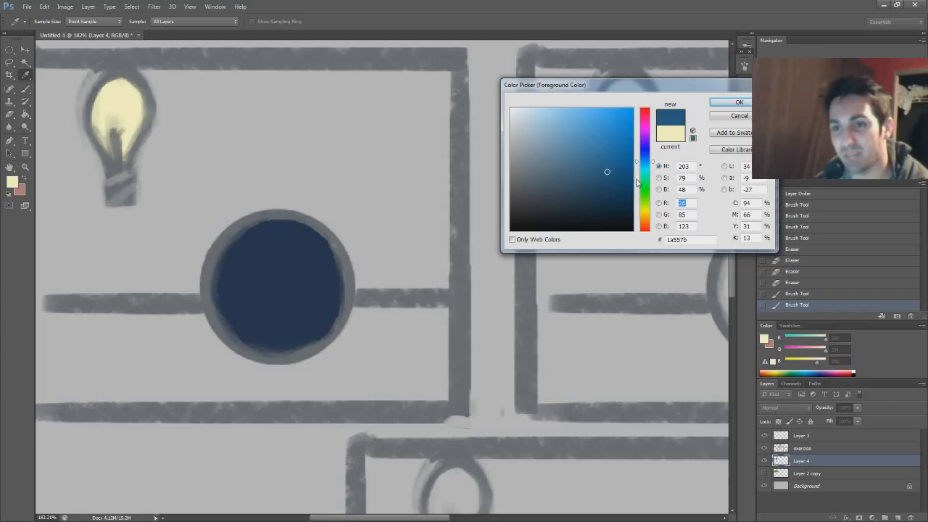
left_click_drag(614, 165, 613, 158)
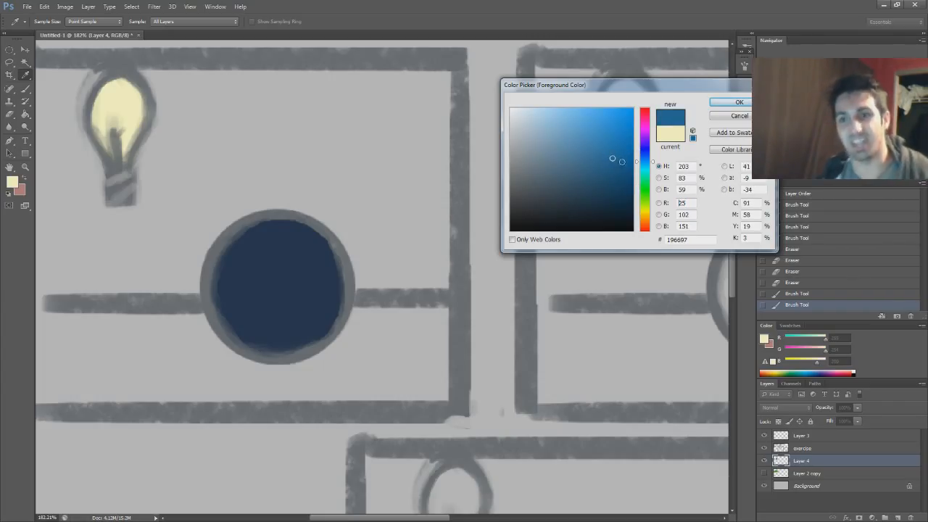
left_click_drag(621, 156, 625, 157)
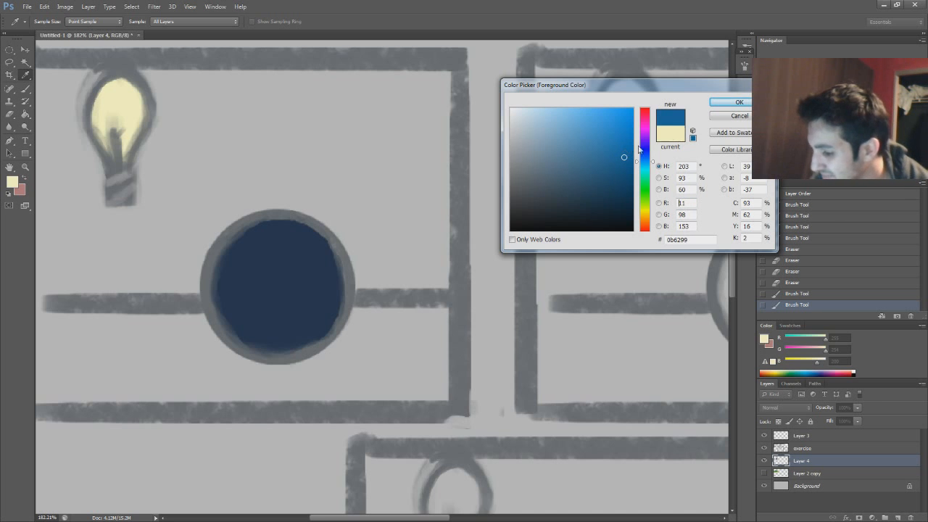
left_click(741, 102)
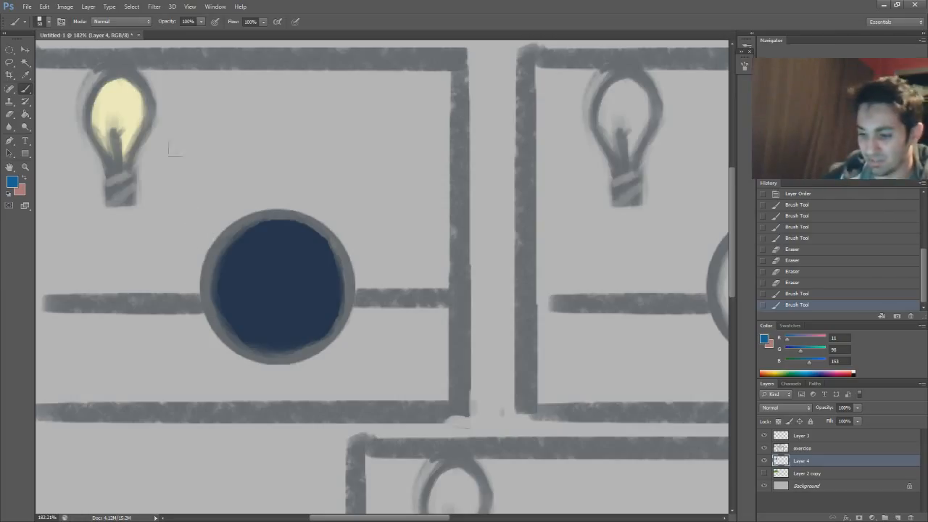
Reduce the brush size and paint a blue arrow pointing from the light bulb to the navy circle
key("bracketleft")
left_click_drag(139, 122, 219, 213)
mouse_move(161, 201)
left_mouse_down()
mouse_move(214, 197)
mouse_move(182, 115)
left_mouse_up()
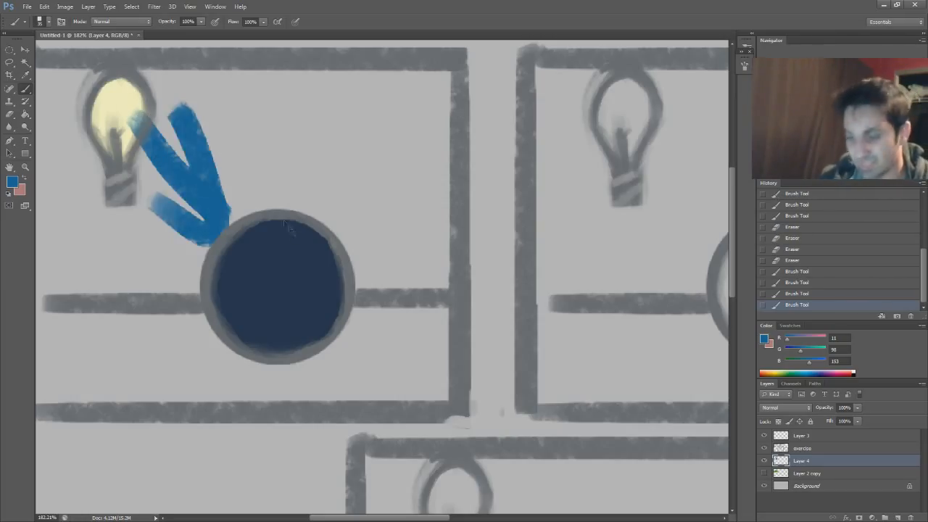
Undo the strokes of the blue arrow between the light bulb and the navy circle
key("ctrl+z")
key("ctrl+alt+z")
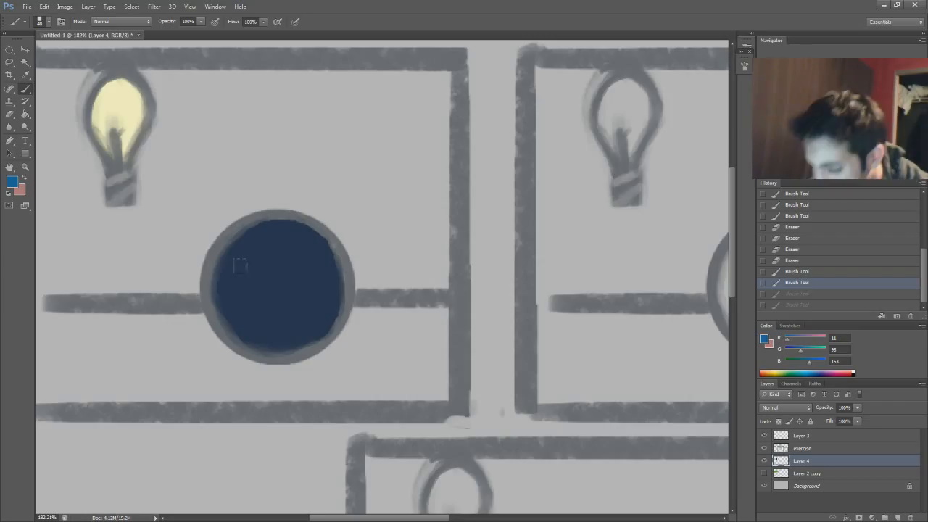
key("ctrl+alt+z")
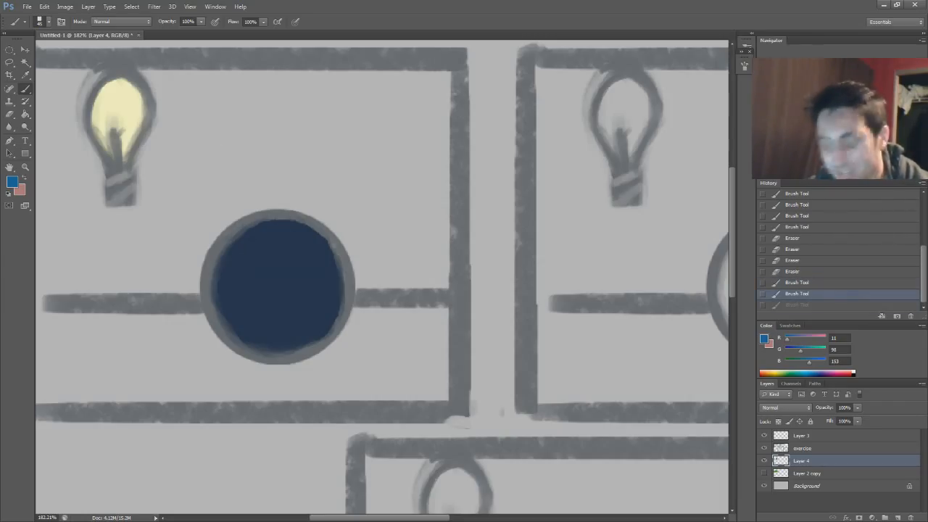
Paint the side of the navy circle facing the bulb medium blue, leaving a navy shadow on the far lower side
mouse_move(230, 260)
left_mouse_down()
mouse_move(278, 226)
mouse_move(229, 265)
left_mouse_up()
mouse_move(232, 264)
left_mouse_down()
mouse_move(284, 233)
mouse_move(301, 236)
left_mouse_up()
left_click_drag(232, 284, 305, 244)
left_click_drag(234, 291, 310, 252)
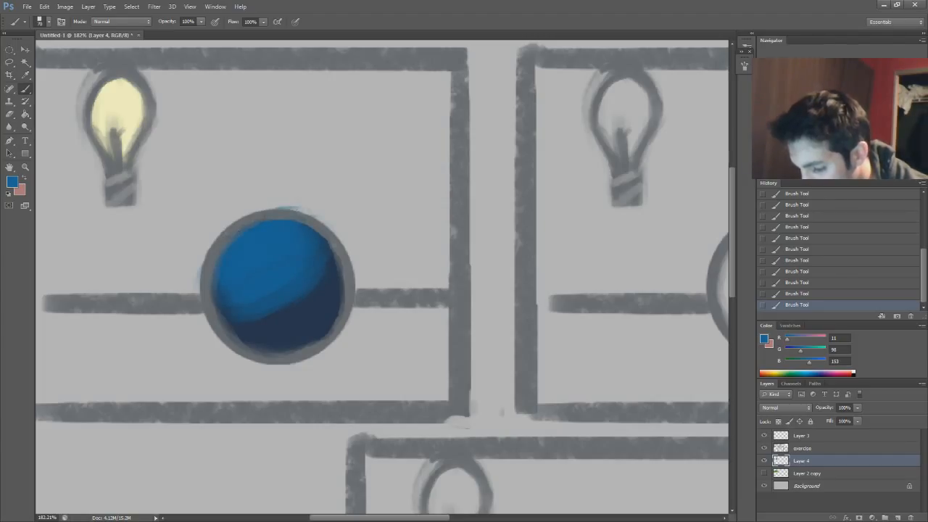
Erase the blue spill above the circle's outline and fill the gap along its upper inner edge with a smaller brush
key("e")
left_click_drag(322, 213, 288, 206)
key("b")
key("bracketleft")
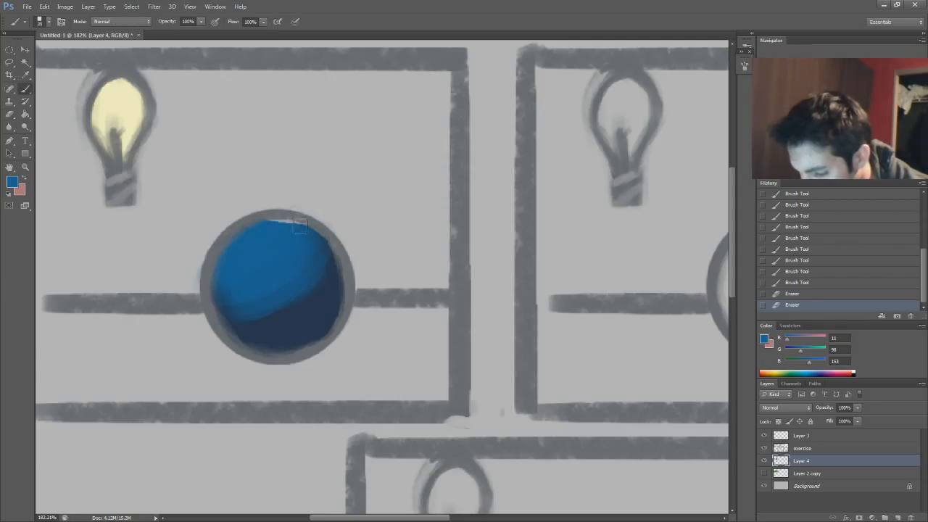
left_click_drag(279, 219, 297, 217)
Extend the medium blue to the circle's side edges and even out the lit area with blues sampled from it
left_click_drag(222, 289, 231, 312)
mouse_move(305, 231)
left_mouse_down()
mouse_move(325, 248)
mouse_move(313, 275)
left_mouse_up()
left_click(317, 289, "alt")
left_click_drag(310, 266, 323, 263)
left_click(290, 259, "alt")
mouse_move(247, 275)
left_mouse_down()
mouse_move(214, 280)
mouse_move(285, 262)
mouse_move(220, 298)
left_mouse_up()
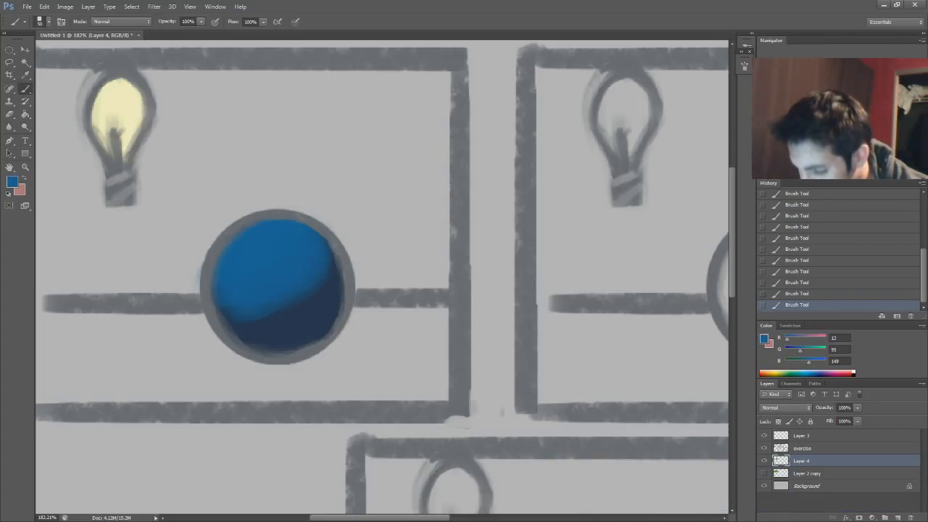
Blend the boundary between the lit blue and the navy shadow with in-between blues sampled from the circle
left_click(279, 302, "alt")
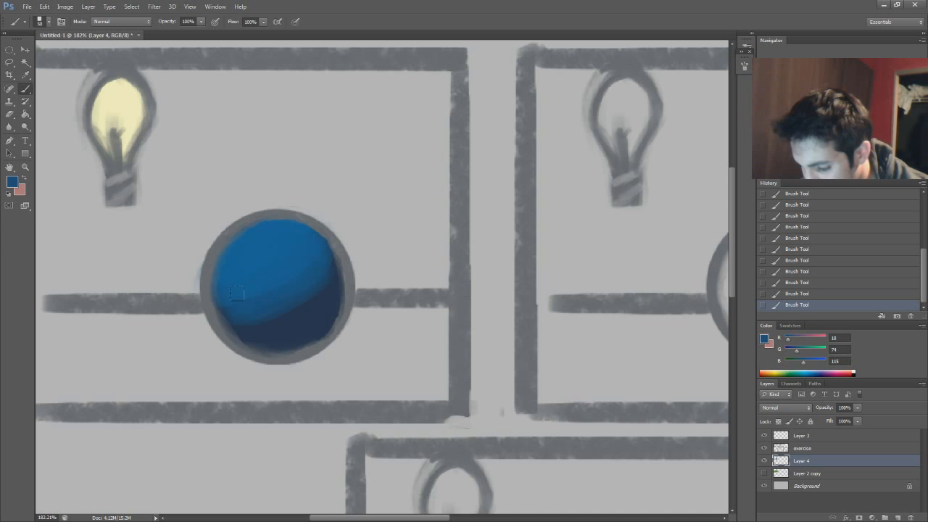
left_click(314, 297, "alt")
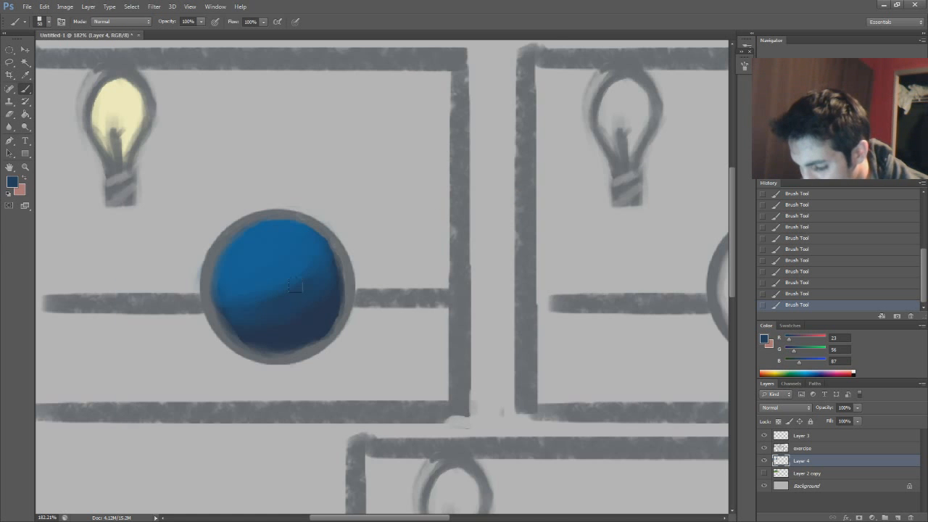
left_click(290, 273, "alt")
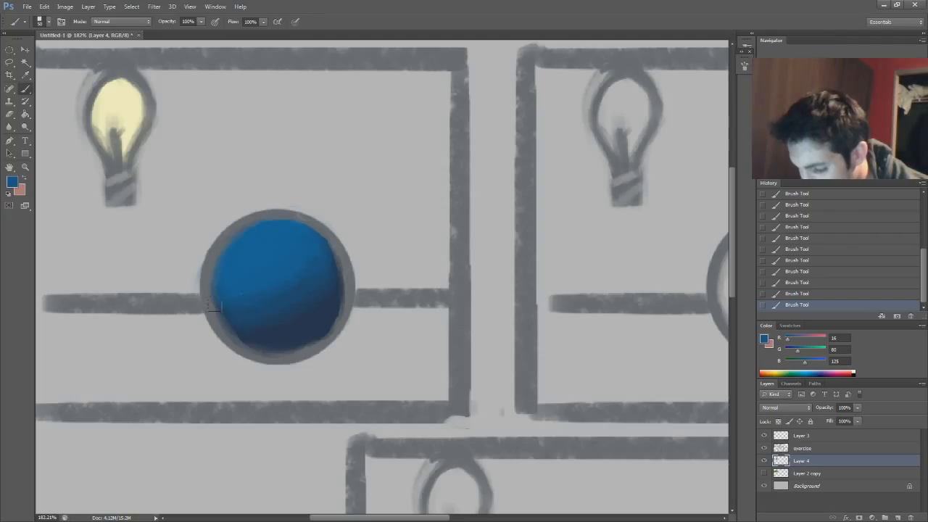
left_click(274, 280, "alt")
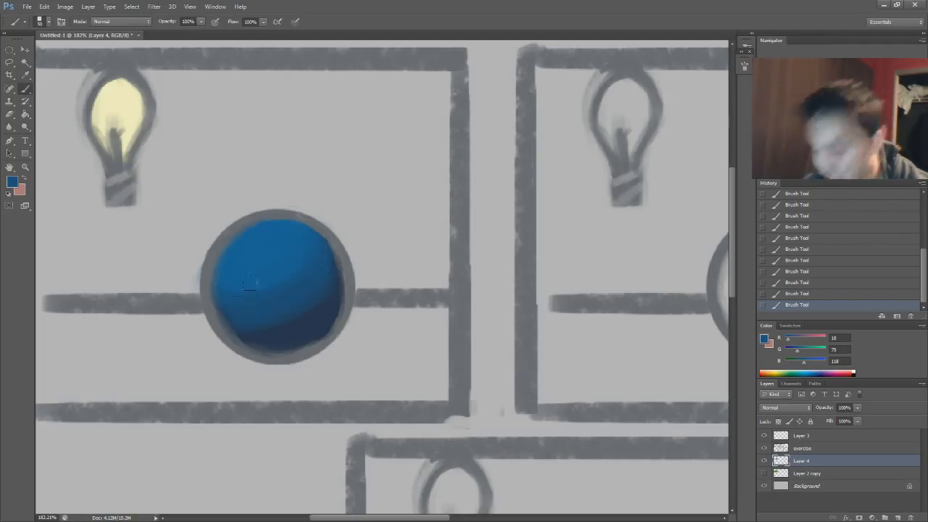
left_click(275, 270, "alt")
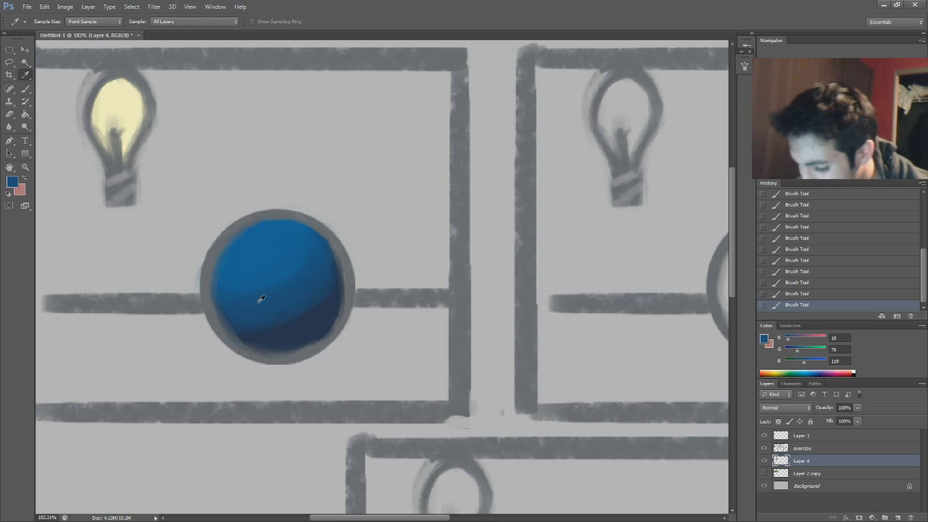
left_click(273, 232, "alt")
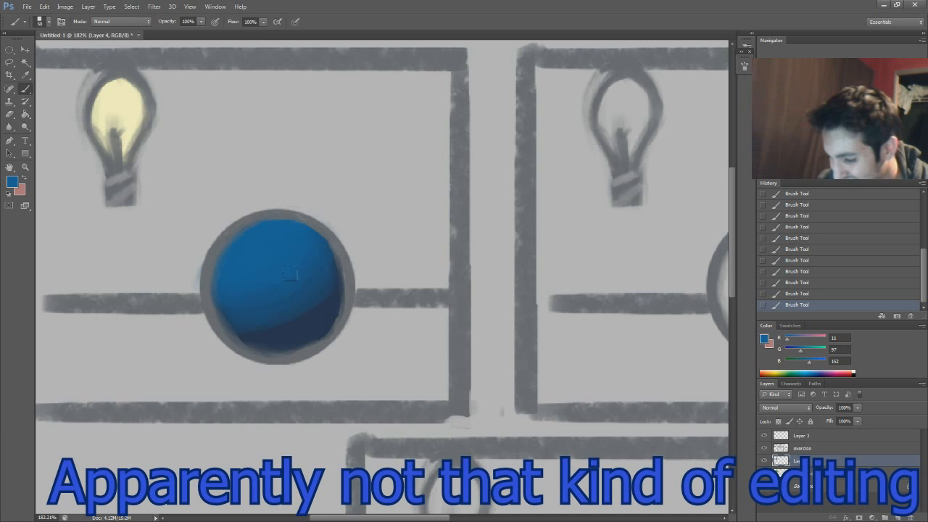
Smooth the shadow transition further across the circle's middle, sampling darker and lighter blues along it
left_click(290, 307, "alt")
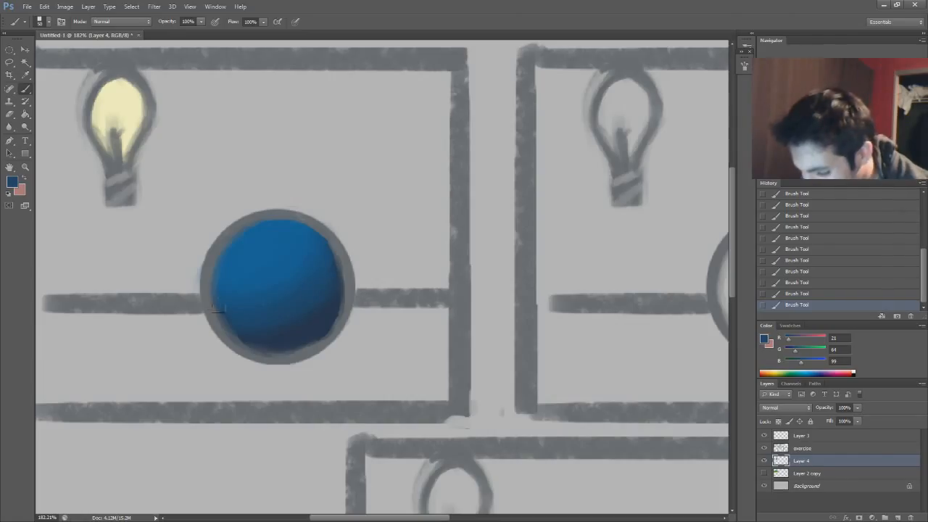
left_click(282, 299, "alt")
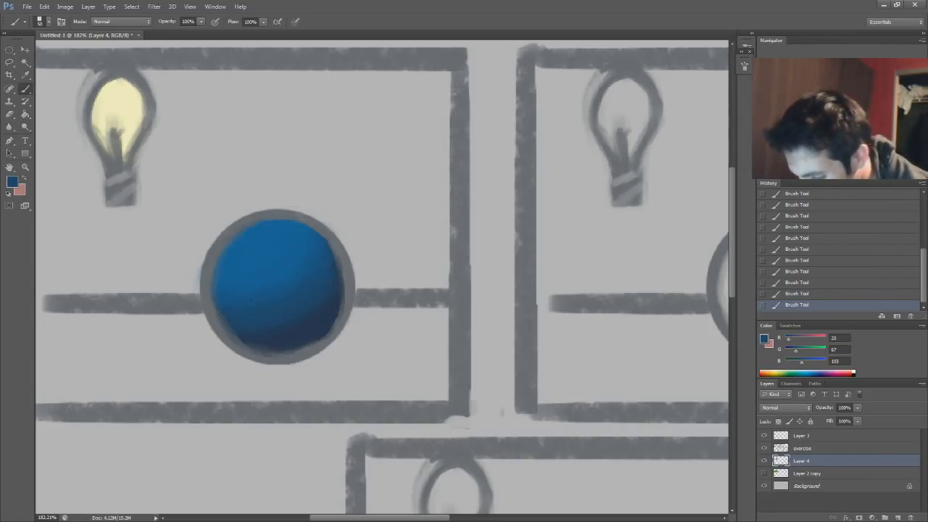
left_click(263, 285, "alt")
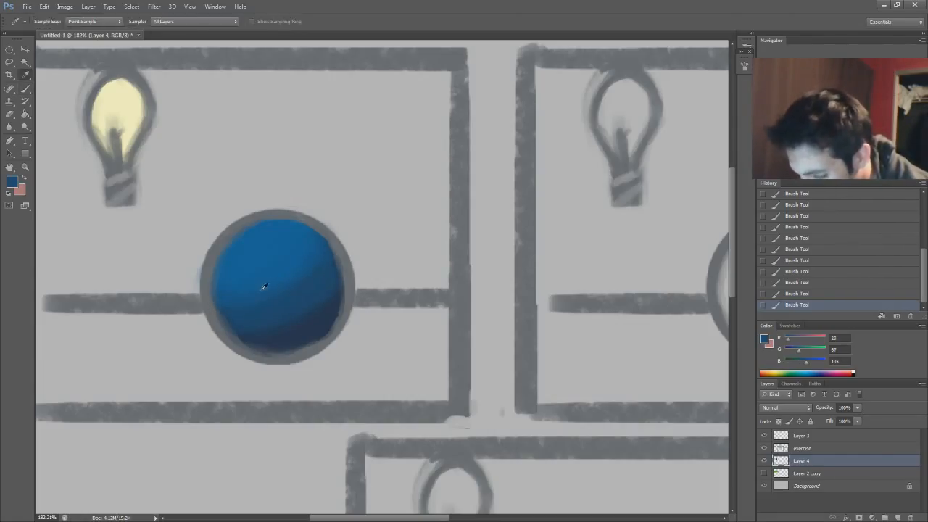
left_click(269, 253, "alt")
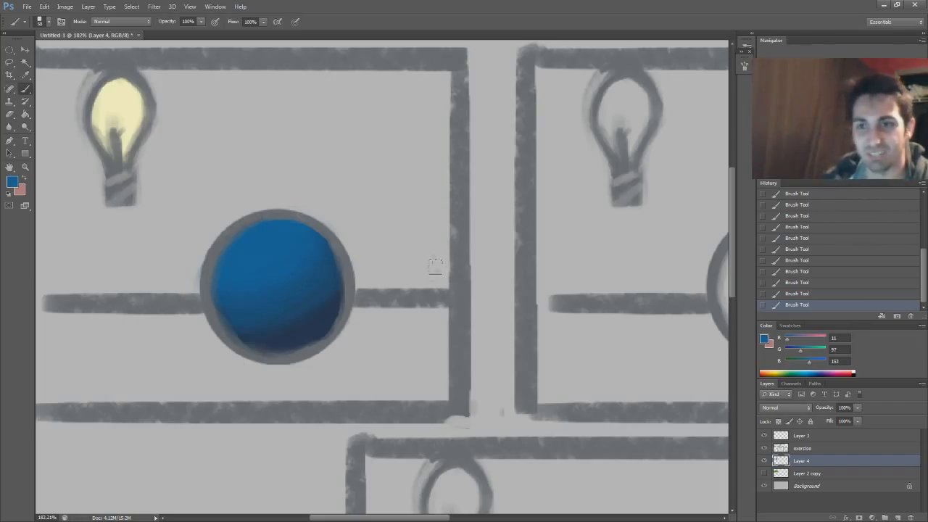
Sample the bulb's pale yellow and paint a small highlight dot on the part of the sphere facing the bulb
key("alt")
left_click(131, 104, "alt")
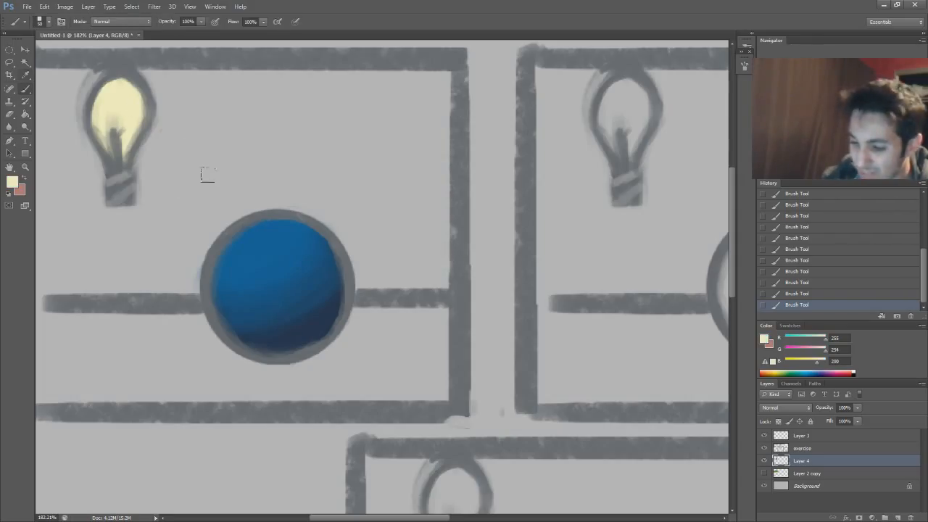
left_click_drag(253, 249, 258, 245)
left_click(258, 245, "alt")
Sample the blended color at the highlight's edge and set the foreground color to a more saturated light blue #44a7c3
left_click(258, 247, "alt")
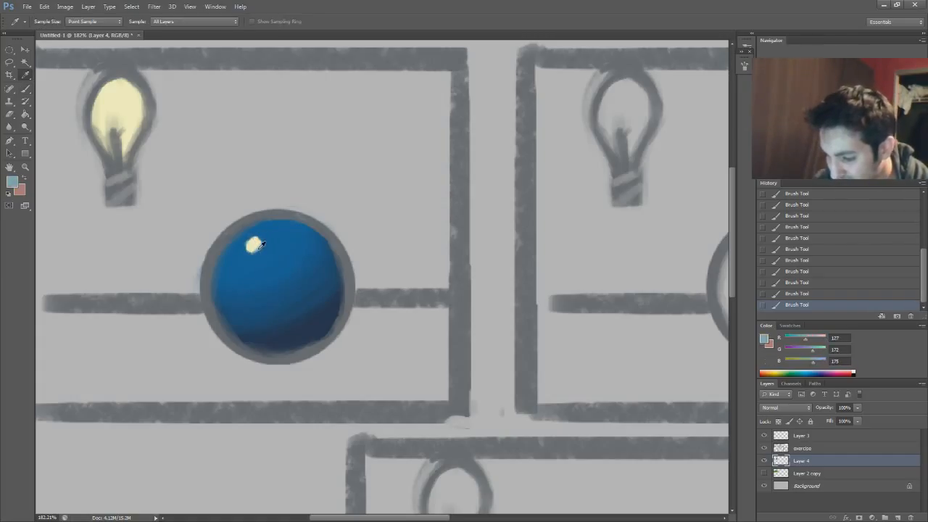
left_click(259, 250, "alt")
left_click(257, 250, "alt")
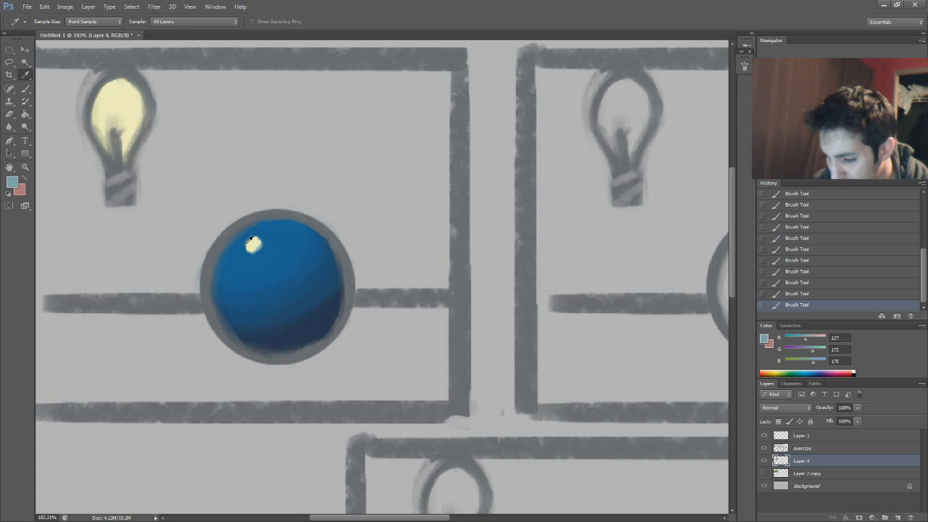
left_click(15, 183)
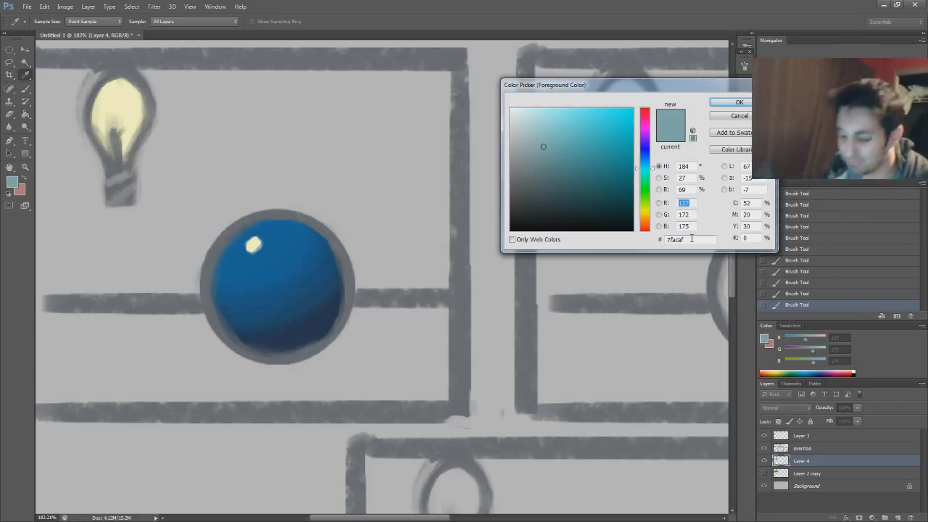
left_click(259, 247)
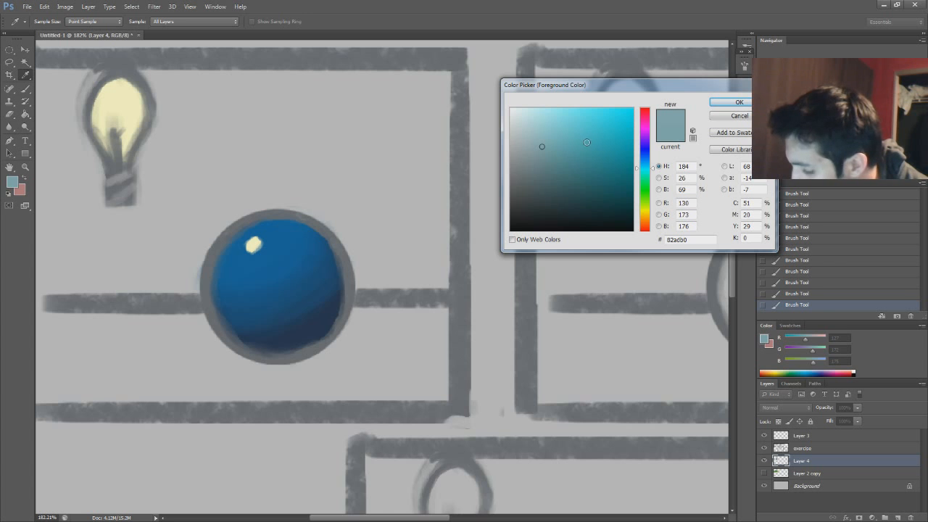
left_click(268, 252)
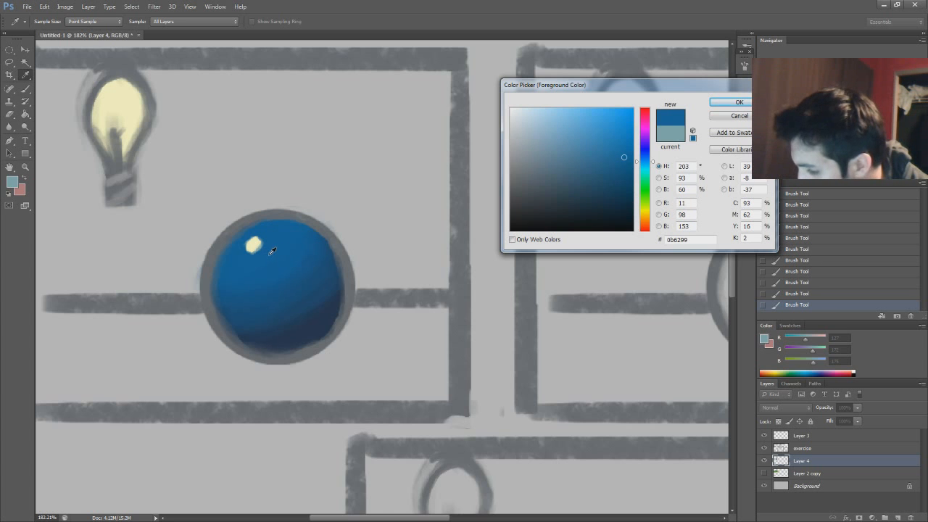
left_click(261, 244)
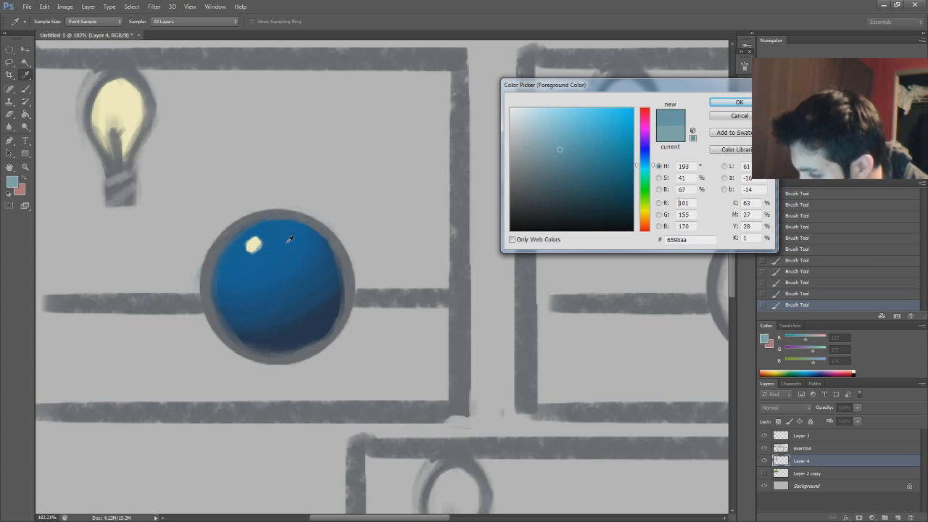
left_click(594, 138)
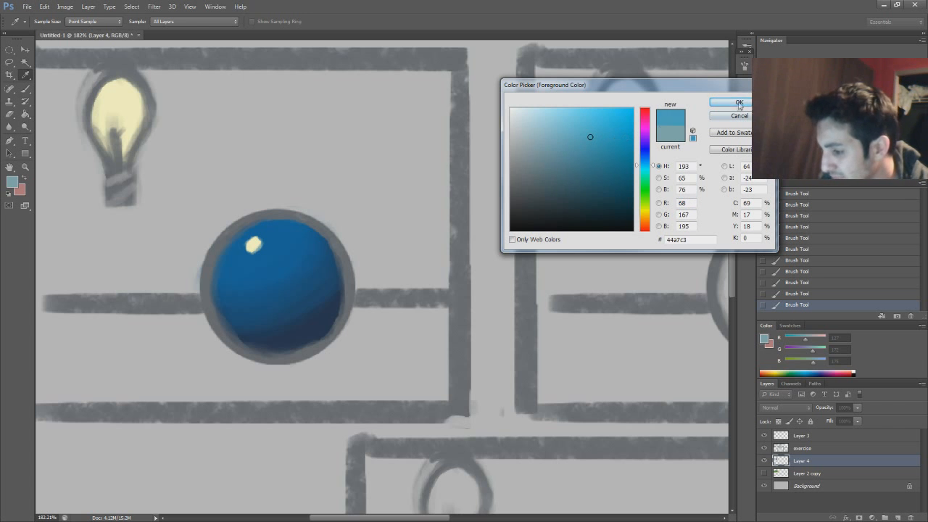
left_click(739, 103)
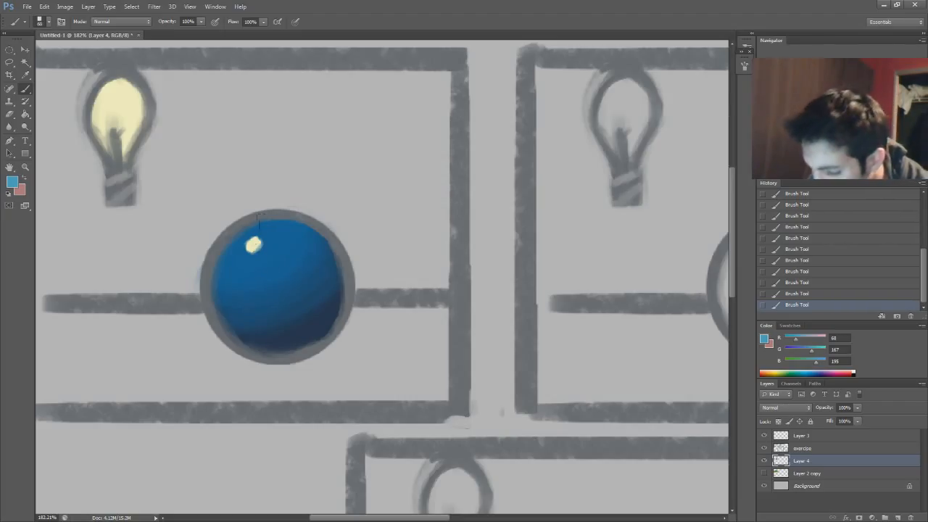
Paint light blue over the sphere's area nearest the bulb and blend it into the medium blue with sampled in-between tones
mouse_move(271, 225)
left_mouse_down()
mouse_move(244, 240)
mouse_move(237, 228)
mouse_move(263, 230)
left_mouse_up()
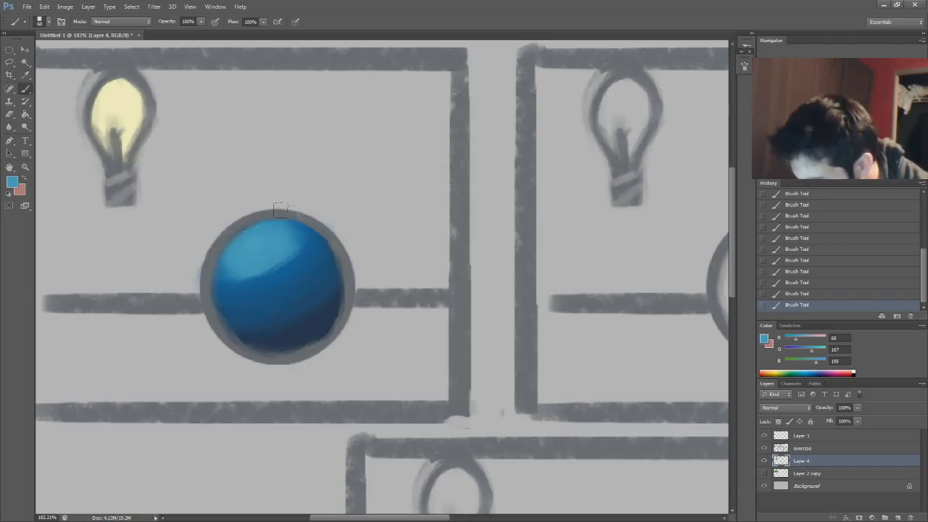
left_click(283, 270, "alt")
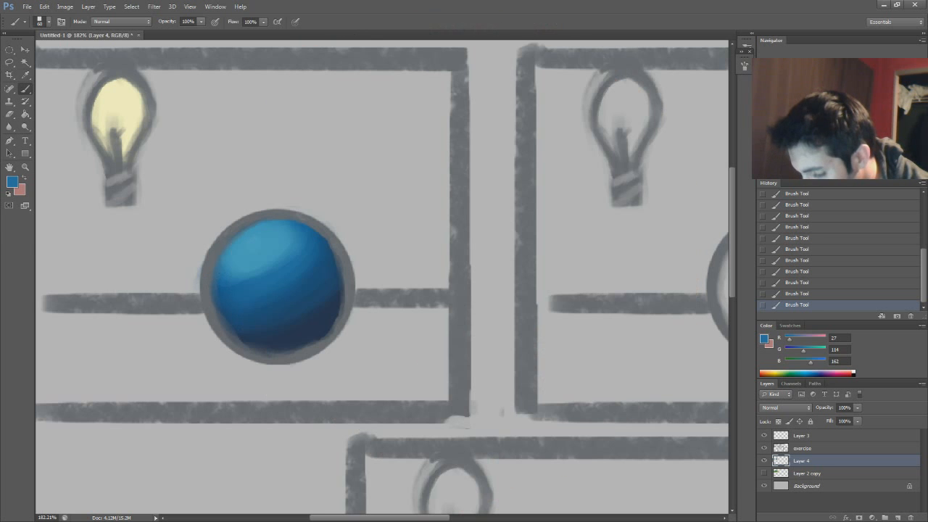
left_click(276, 267, "alt")
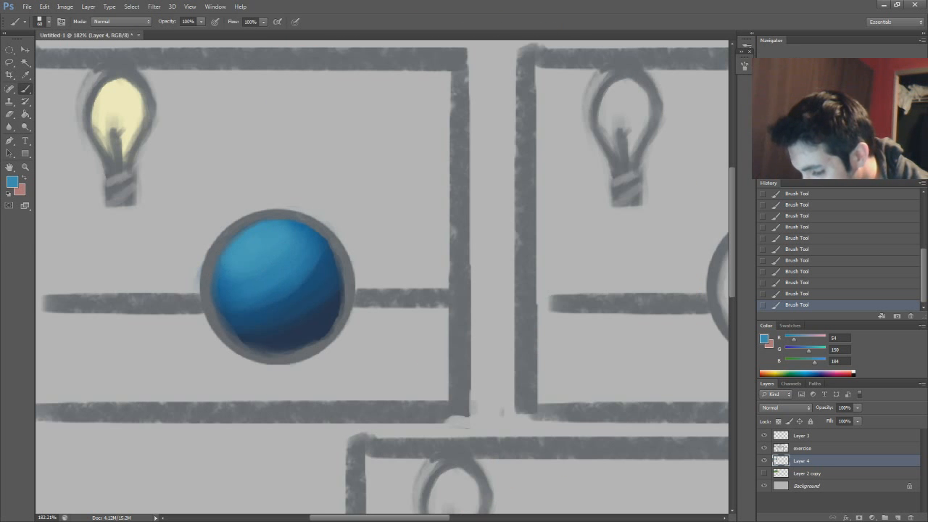
left_click(294, 290, "alt")
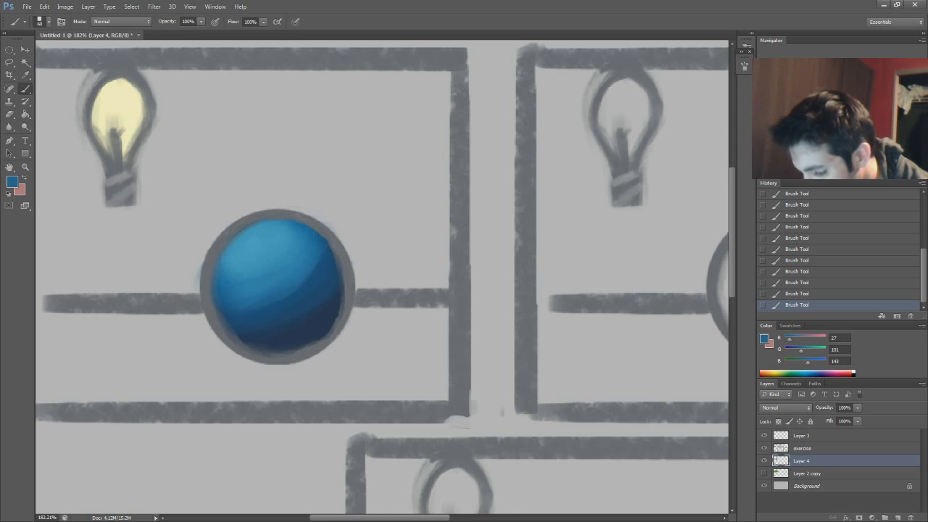
left_click(229, 241, "alt")
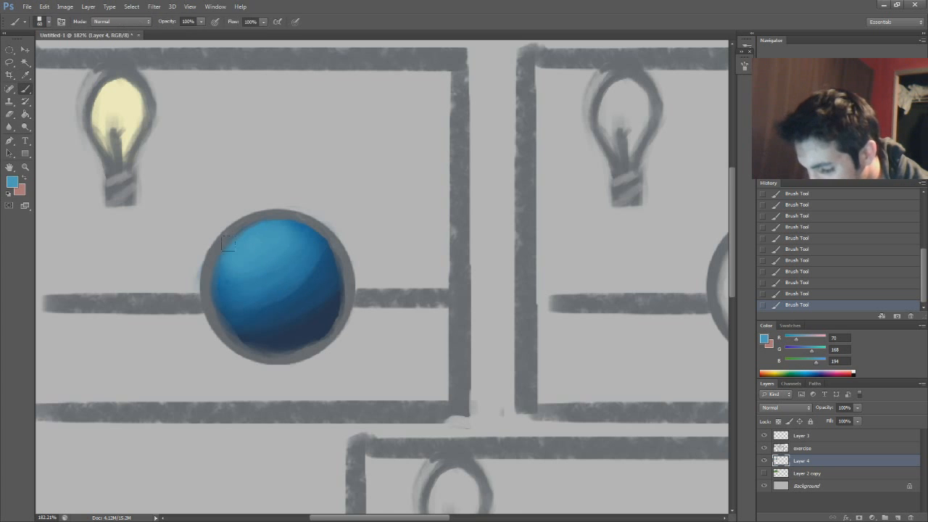
Repaint the small highlight in the bulb's pale yellow, softening its edge with sampled light blue and refining it with a smaller brush
left_click(137, 96, "alt")
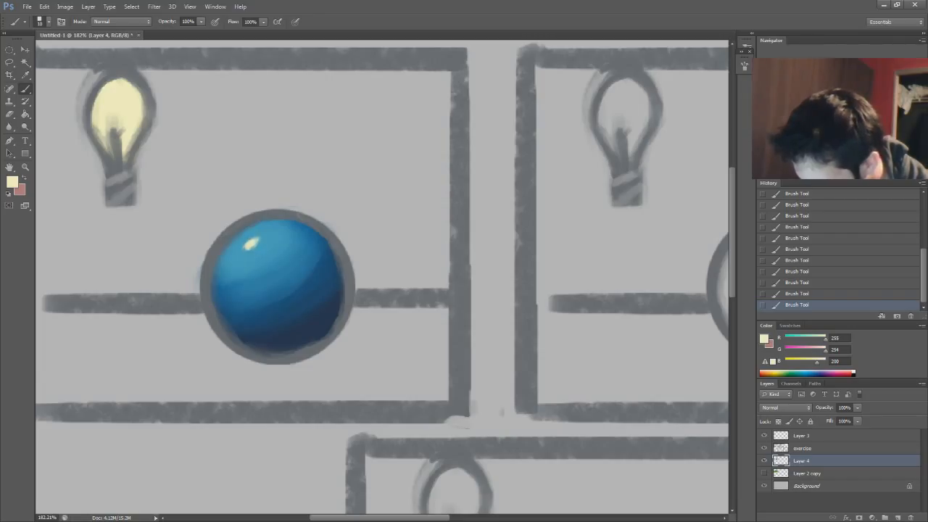
left_click(255, 252, "alt")
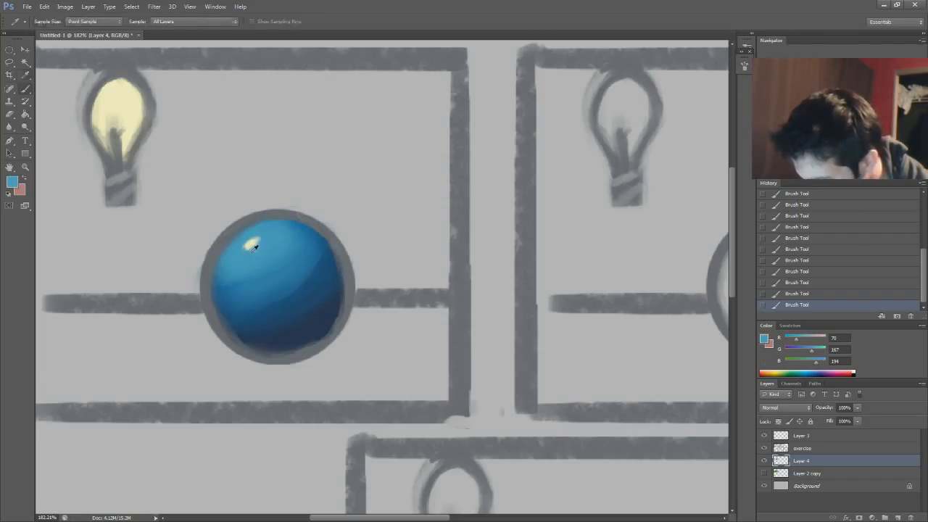
left_click(251, 244, "alt")
left_click(122, 123, "alt")
key("bracketleft")
key("bracketleft")
key("bracketleft")
left_click_drag(250, 246, 255, 240)
Set the foreground color to near-white yellow #fefde2 and brighten the center of the sphere's highlight
left_click(13, 182)
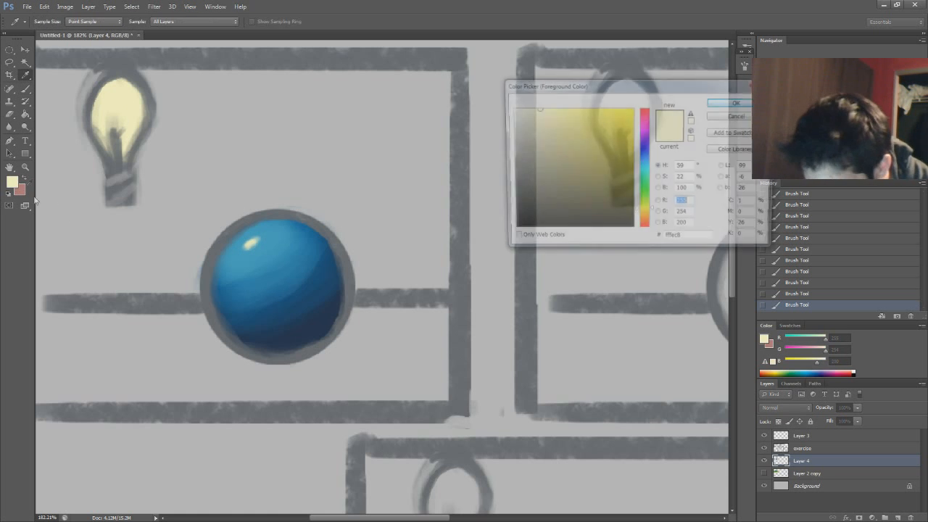
left_click(524, 108)
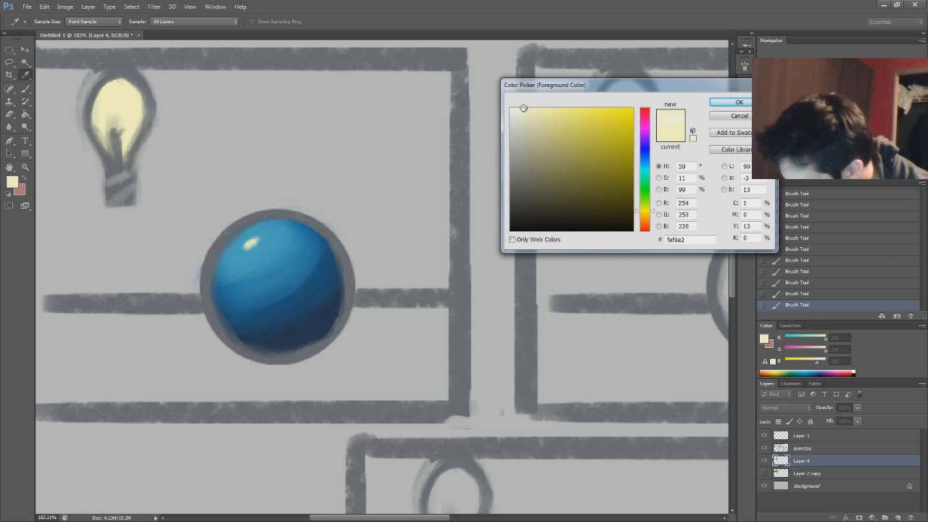
left_click(734, 102)
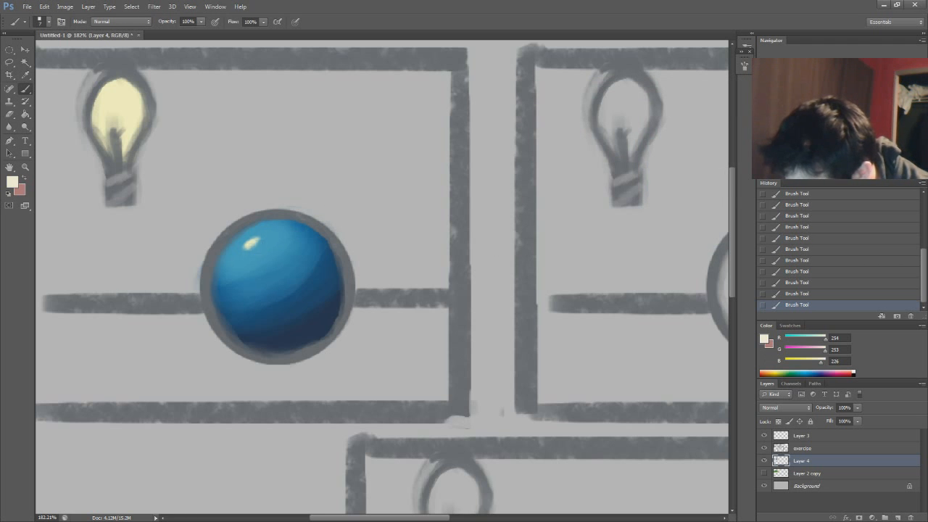
left_click_drag(247, 248, 257, 240)
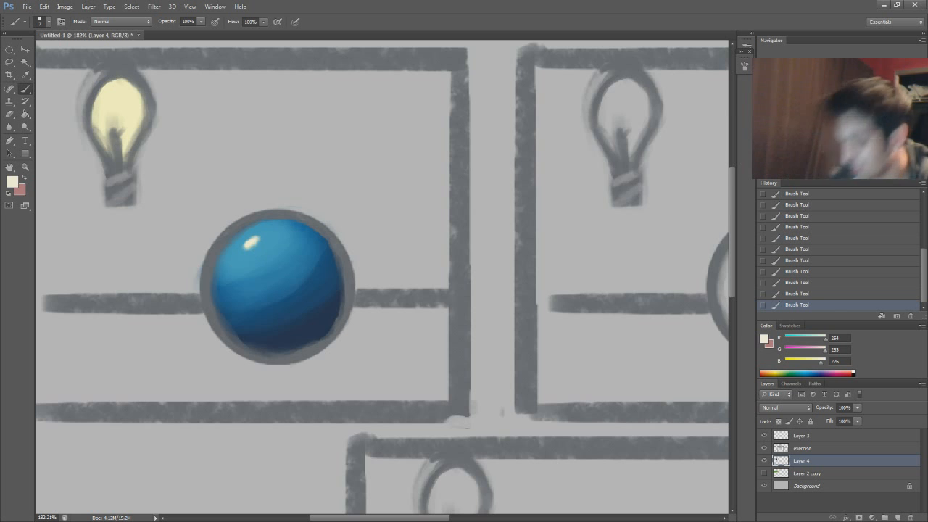
scroll(855, 179, "down", 12)
scroll(847, 179, "up", 5)
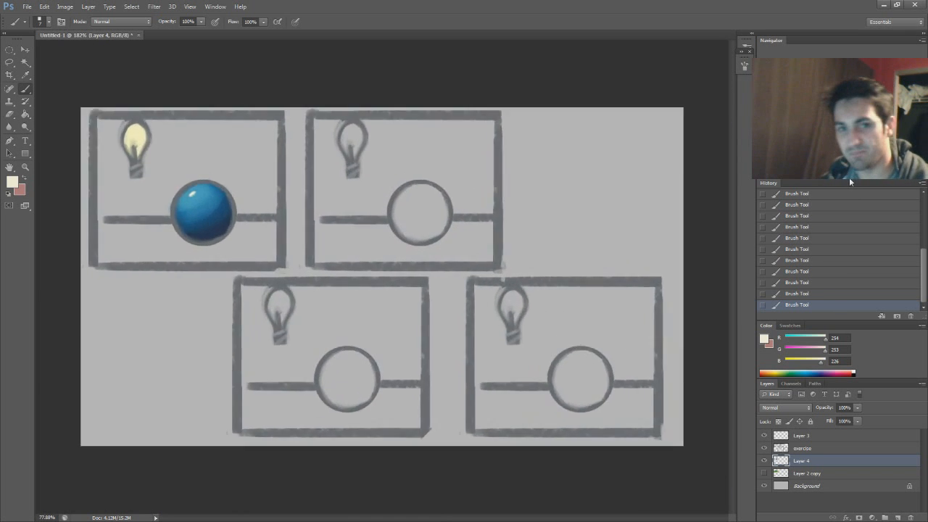
scroll(851, 180, "down", 1)
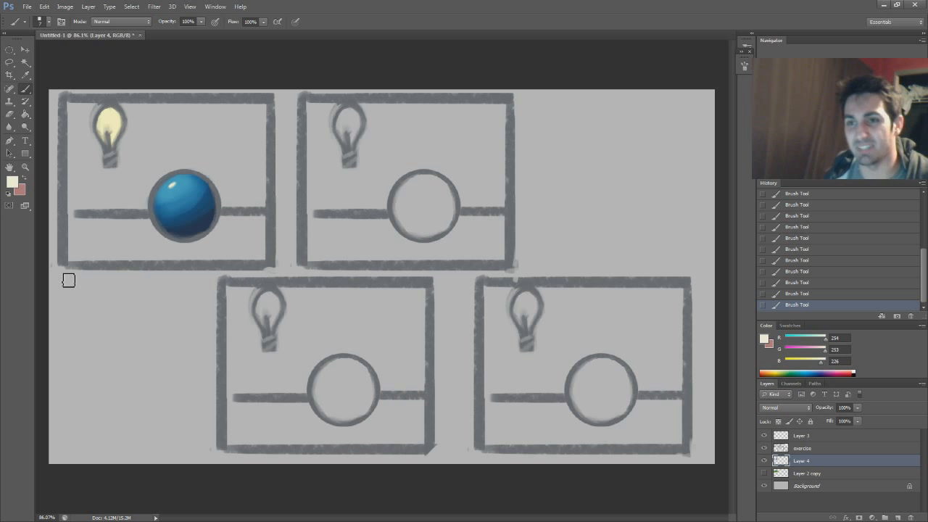
scroll(383, 276, "up", 10)
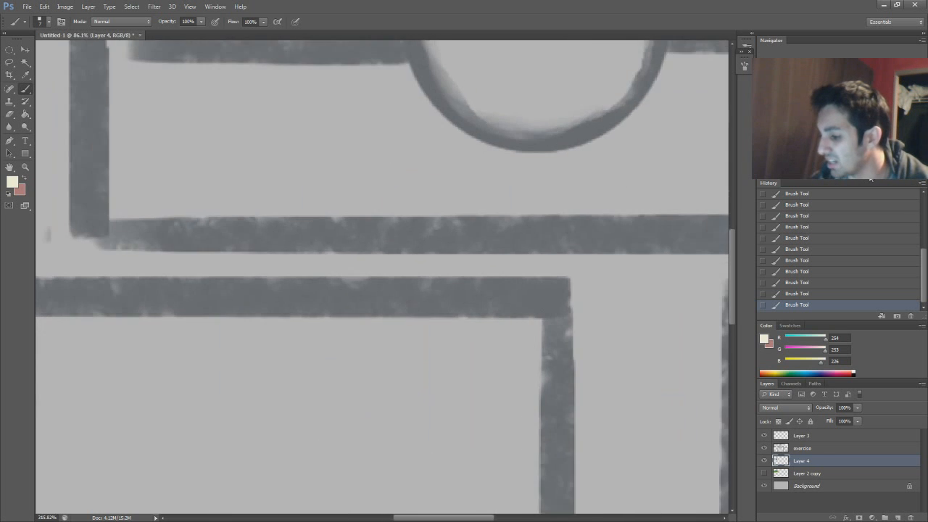
Open the foreground color for editing, keeping the blue sphere in view
left_click_drag(383, 276, 447, 352)
left_click_drag(102, 189, 588, 281)
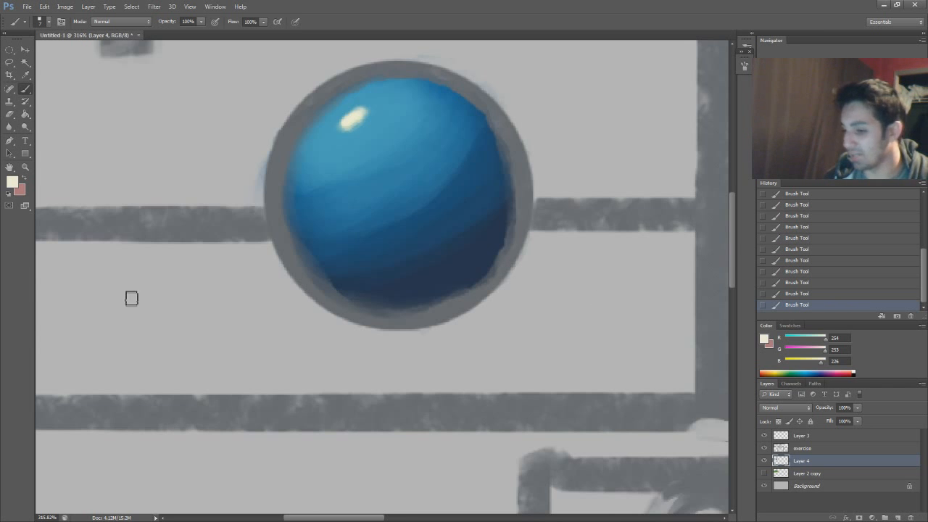
key("i")
left_click(13, 182)
left_click_drag(634, 86, 648, 85)
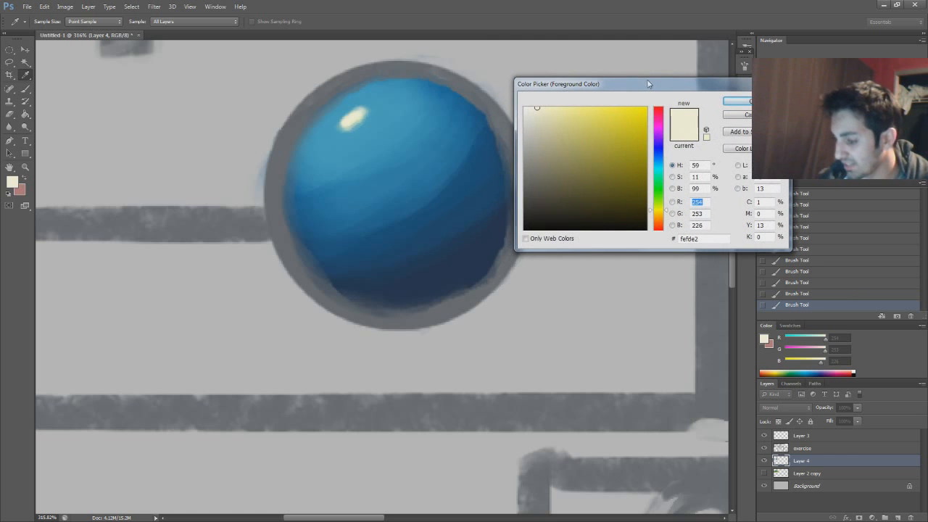
Try out green foreground shades, from dark greens such as #194d20 to a pale green #c4ffcc
left_click_drag(660, 207, 660, 186)
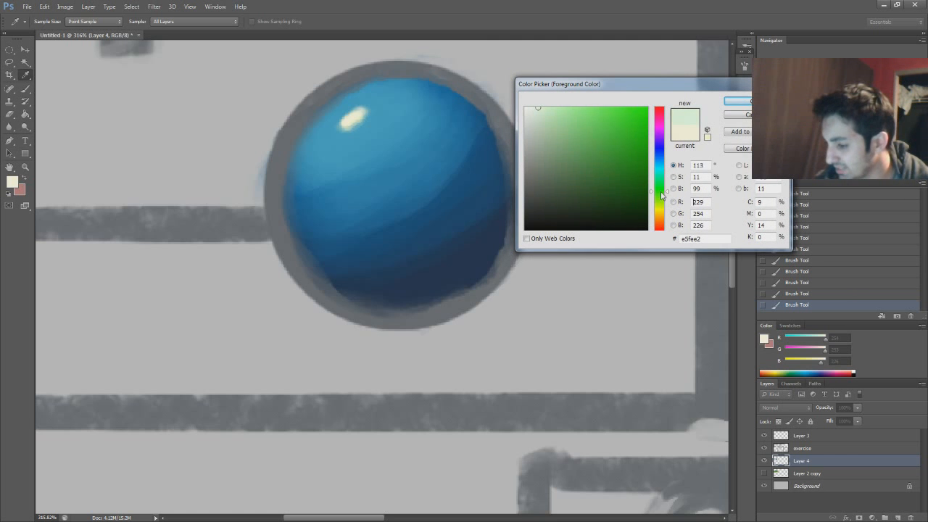
left_click(602, 172)
left_click(603, 188)
left_click_drag(609, 185, 607, 173)
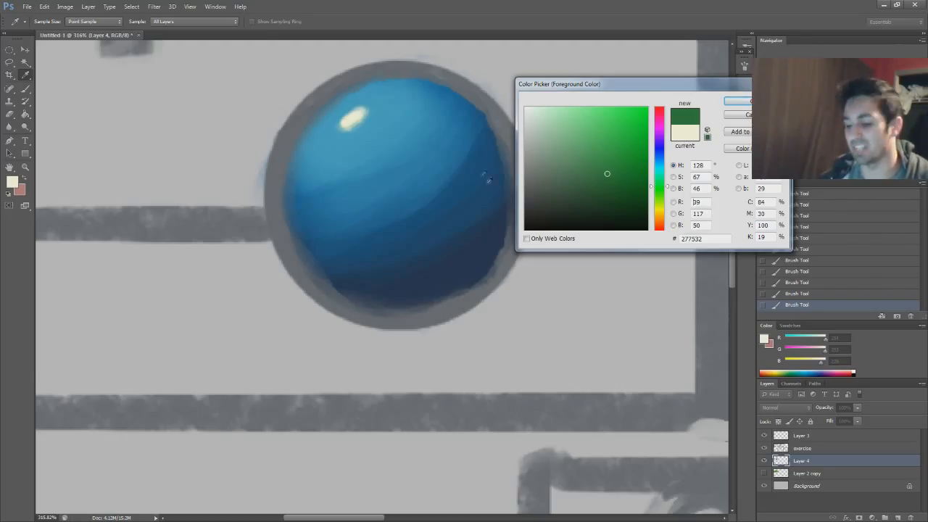
left_click(603, 196)
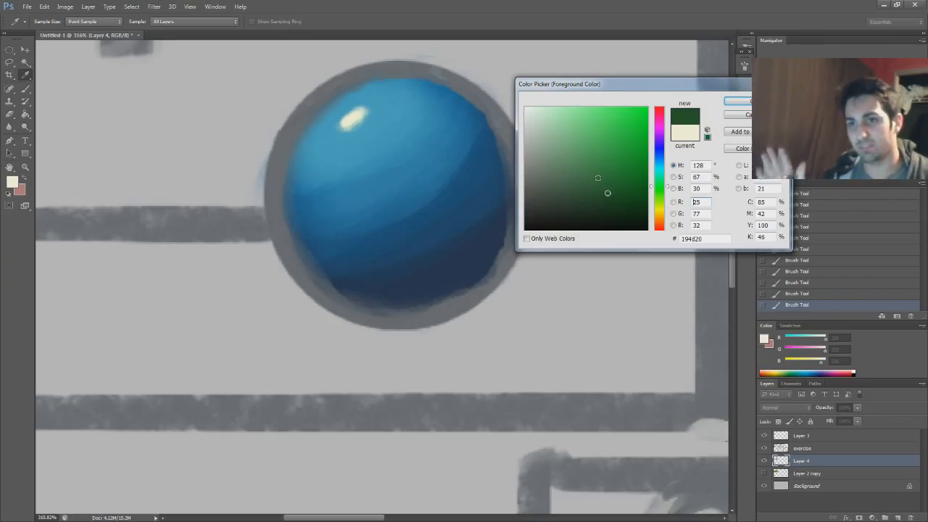
left_click(584, 182)
mouse_move(583, 182)
left_mouse_down()
mouse_move(650, 137)
mouse_move(546, 102)
left_mouse_up()
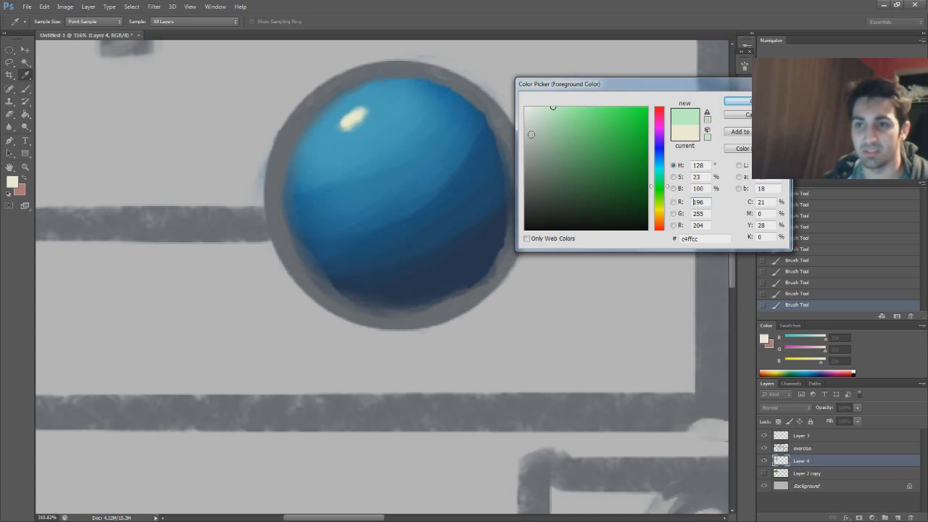
Try an orange hue for the foreground color, lowering its brightness to a muted tan #c4a491
left_click(662, 223)
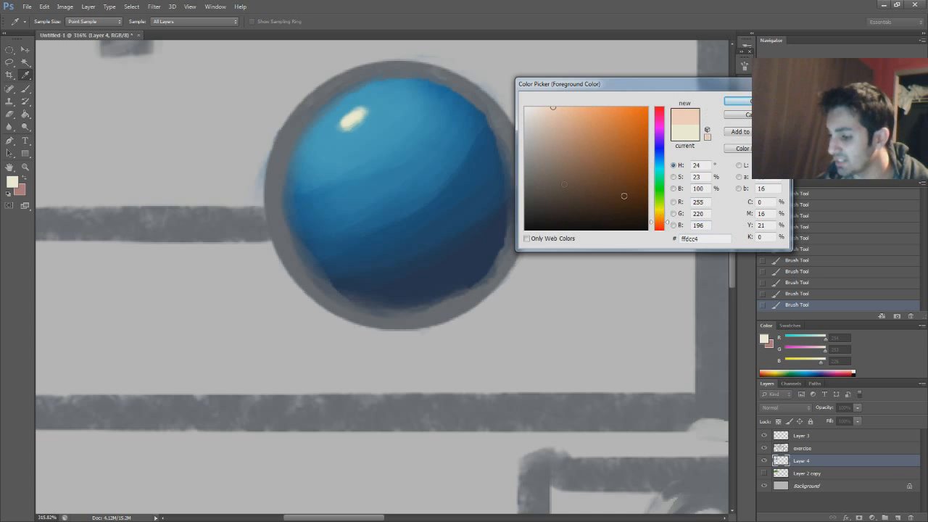
left_click(540, 130)
mouse_move(554, 119)
left_mouse_down()
mouse_move(547, 111)
mouse_move(565, 131)
left_mouse_up()
left_click_drag(658, 231, 660, 223)
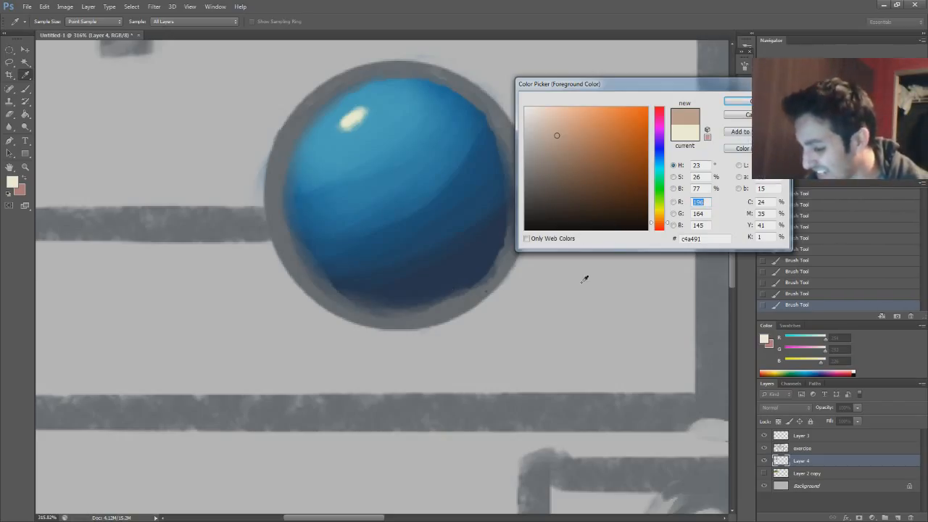
Set the foreground color to a dark green #1c4a21 for the ground
left_click_drag(661, 200, 661, 191)
mouse_move(580, 169)
left_mouse_down()
mouse_move(606, 177)
mouse_move(602, 167)
mouse_move(612, 180)
mouse_move(602, 184)
left_mouse_up()
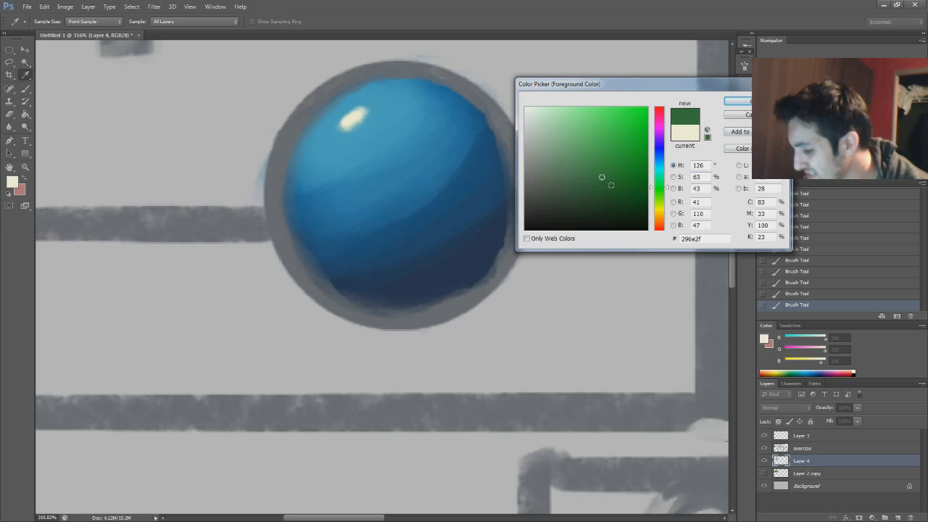
left_click(602, 192)
key("Return")
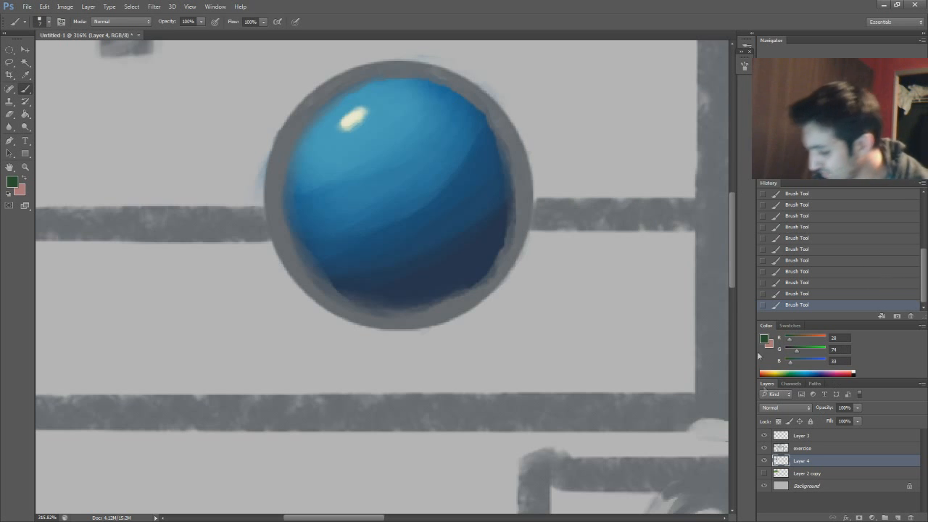
Fill the ground area below the horizon line in the first frame with dark green, working around the sphere
left_click_drag(326, 275, 461, 247)
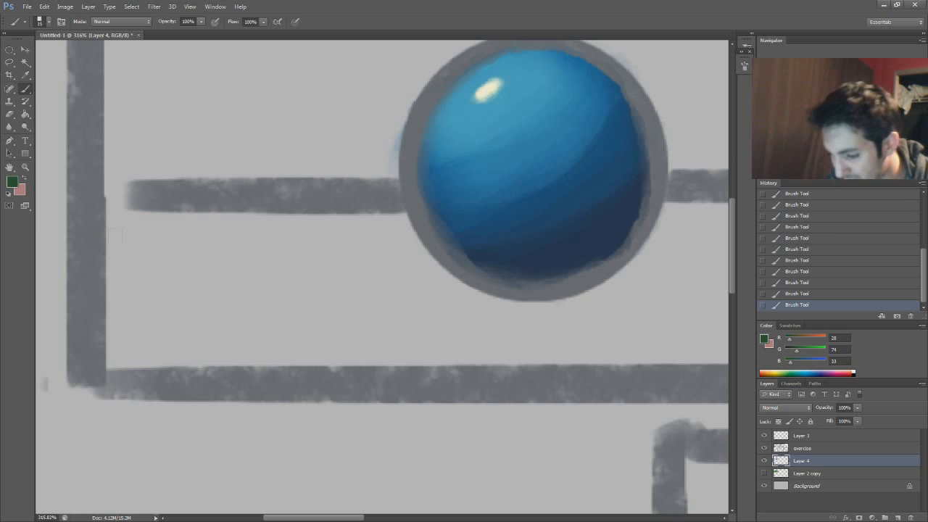
mouse_move(110, 210)
left_mouse_down()
mouse_move(318, 192)
mouse_move(136, 222)
mouse_move(241, 227)
mouse_move(134, 276)
mouse_move(108, 320)
mouse_move(120, 334)
mouse_move(265, 327)
mouse_move(279, 337)
mouse_move(452, 336)
mouse_move(503, 313)
mouse_move(506, 300)
mouse_move(552, 298)
mouse_move(433, 285)
mouse_move(486, 295)
mouse_move(424, 260)
mouse_move(395, 217)
mouse_move(381, 223)
mouse_move(387, 205)
mouse_move(298, 244)
mouse_move(336, 263)
left_mouse_up()
left_click_drag(834, 107, 823, 104)
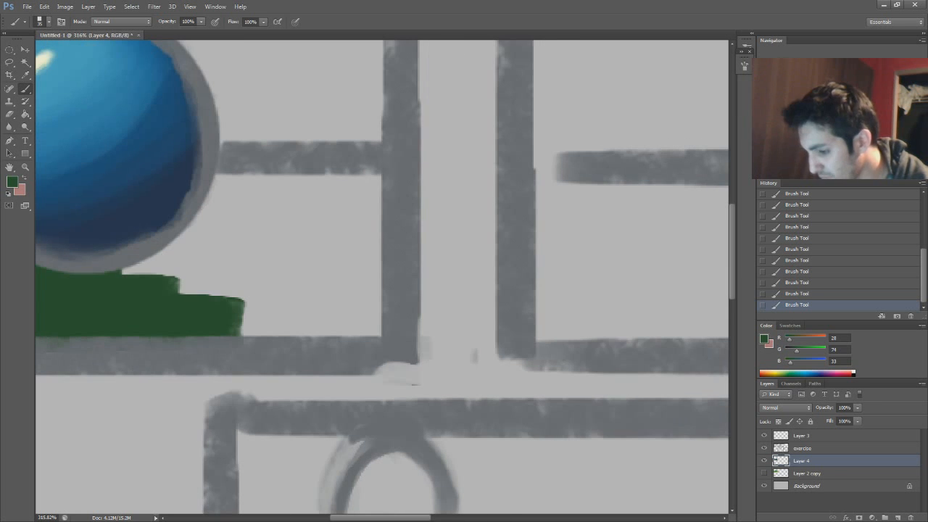
mouse_move(111, 285)
left_mouse_down()
mouse_move(181, 258)
mouse_move(210, 231)
mouse_move(241, 164)
mouse_move(348, 210)
mouse_move(363, 254)
mouse_move(239, 272)
mouse_move(207, 295)
mouse_move(341, 326)
mouse_move(361, 258)
left_mouse_up()
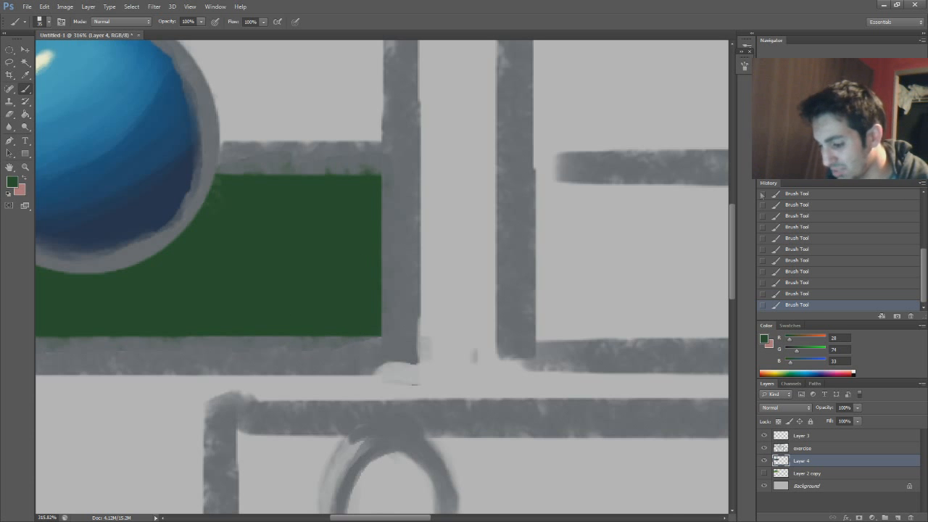
left_click_drag(871, 181, 853, 180)
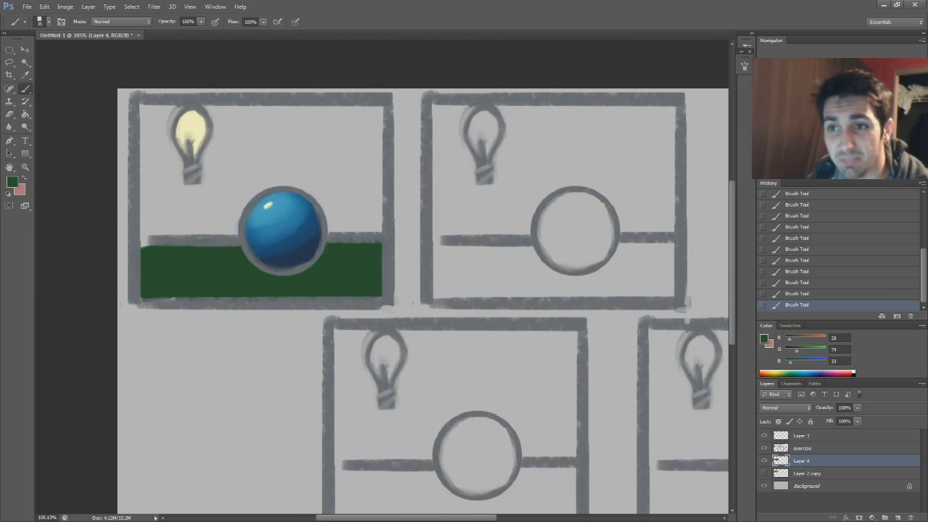
Sample the ground's dark green and shift the foreground color toward the bulb's yellow, to a brighter green #3e8a19
left_click_drag(422, 289, 340, 256)
left_click(120, 103, "alt")
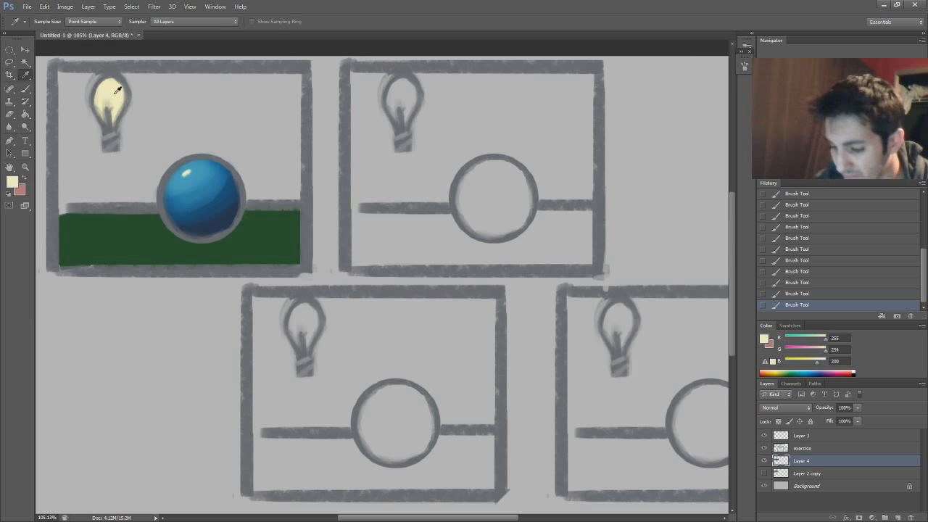
left_click(12, 182)
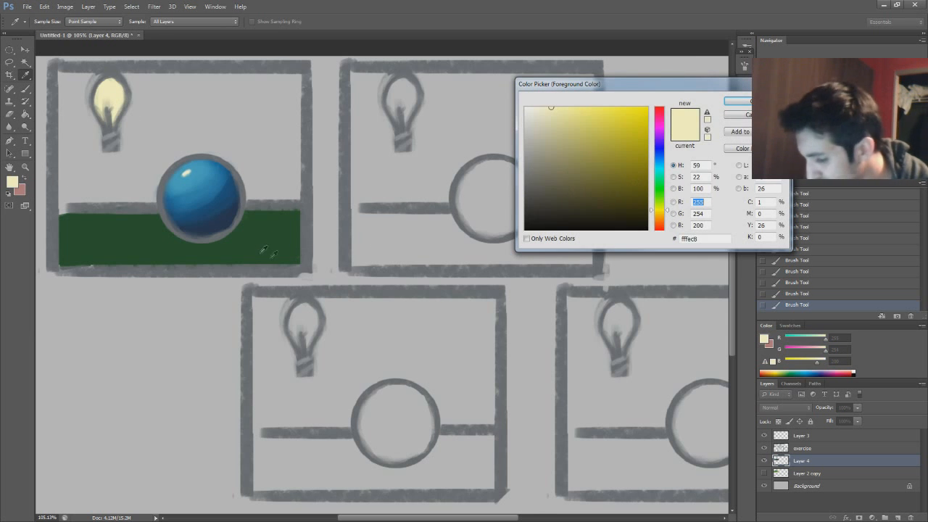
left_click(274, 255)
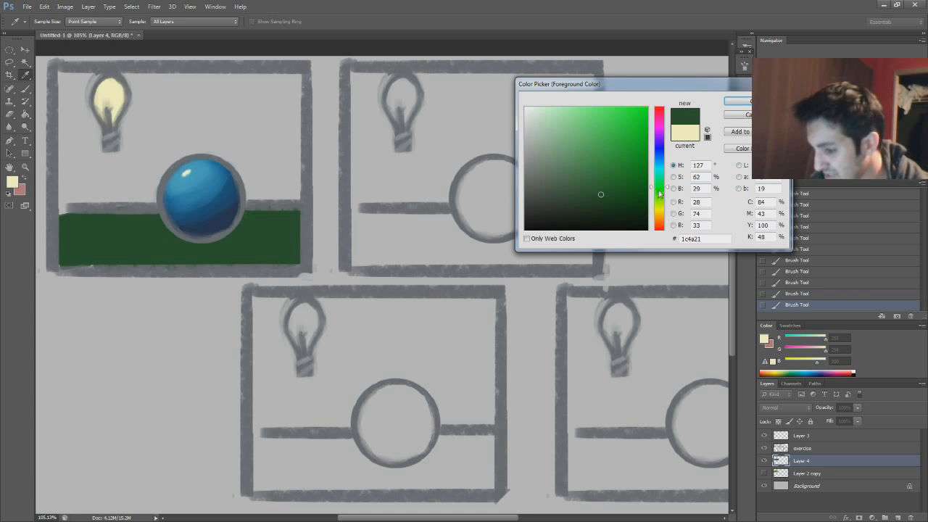
left_click_drag(660, 197, 660, 201)
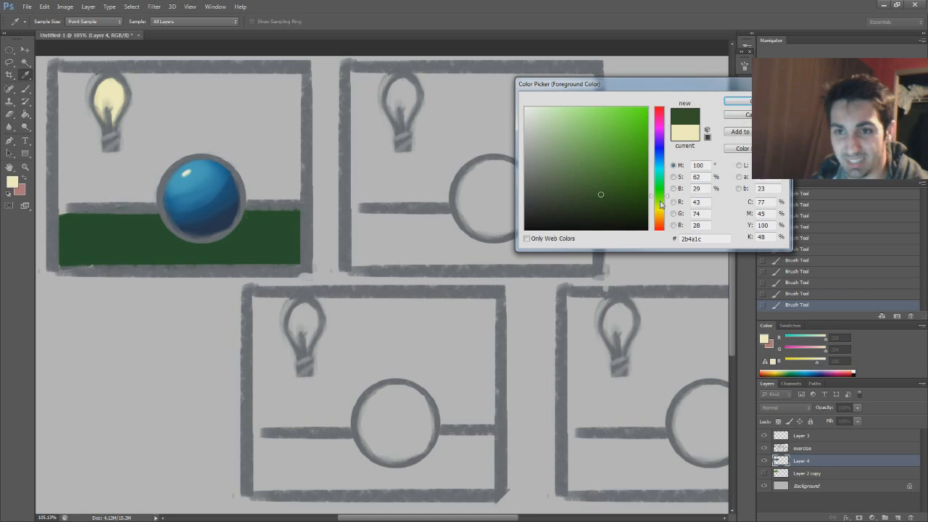
left_click(624, 162)
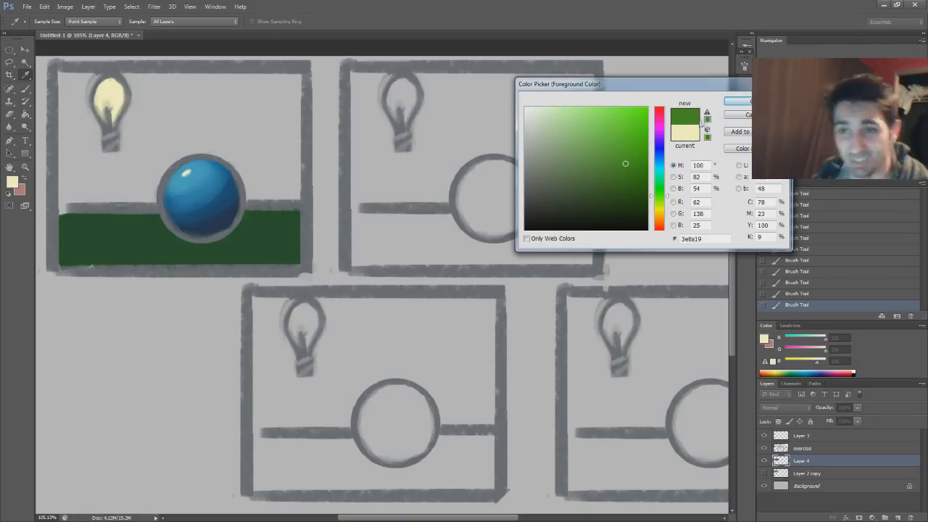
key("Return")
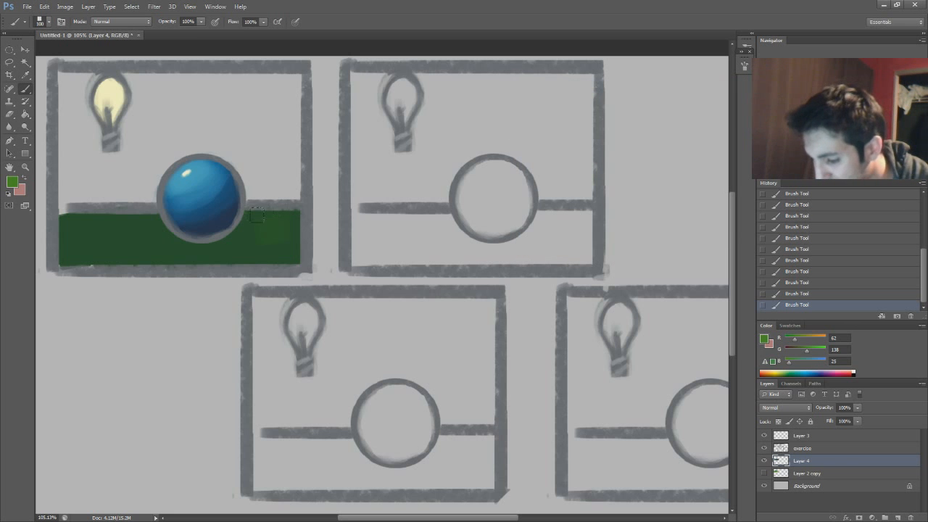
Paint the brighter green over the lit ground with a large brush, leaving a dark cast shadow beneath and beside the sphere
mouse_move(184, 243)
left_mouse_down()
mouse_move(152, 251)
mouse_move(143, 238)
mouse_move(164, 239)
mouse_move(145, 219)
mouse_move(73, 233)
mouse_move(80, 257)
mouse_move(132, 242)
left_mouse_up()
mouse_move(73, 213)
left_mouse_down()
mouse_move(109, 218)
mouse_move(134, 207)
mouse_move(145, 237)
mouse_move(176, 249)
mouse_move(159, 234)
left_mouse_up()
mouse_move(247, 197)
left_mouse_down()
mouse_move(290, 197)
mouse_move(254, 197)
left_mouse_up()
key("e")
key("b")
left_click_drag(287, 223, 251, 272)
left_click_drag(148, 225, 138, 257)
left_click_drag(94, 223, 80, 254)
Erase excess green along the frame's lower edge and touch up the lit green on the ground beside the sphere
key("e")
mouse_move(240, 285)
left_mouse_down()
mouse_move(205, 285)
mouse_move(282, 286)
mouse_move(198, 285)
mouse_move(281, 288)
left_mouse_up()
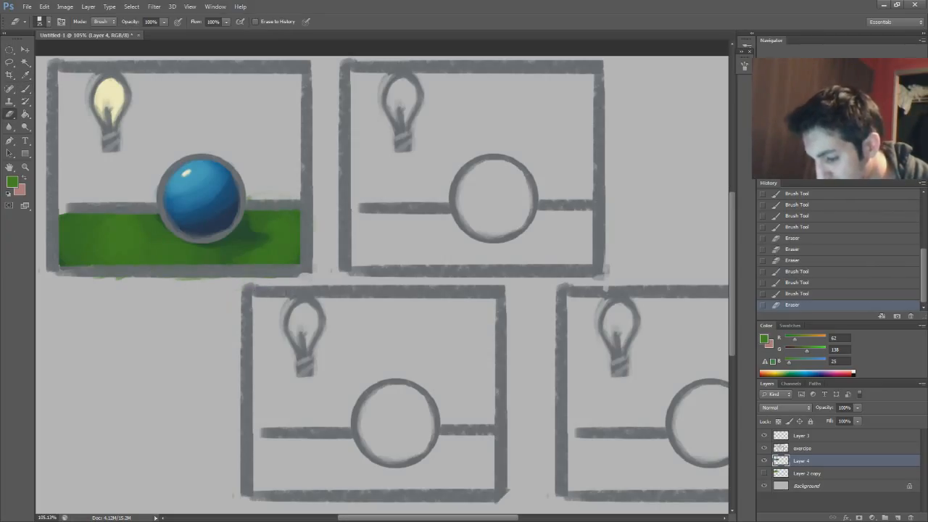
key("b")
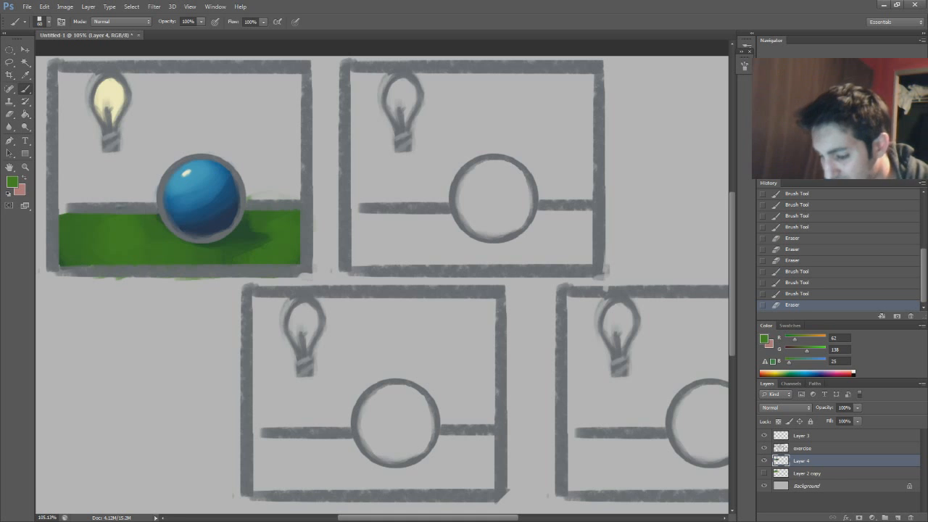
left_click_drag(154, 215, 135, 230)
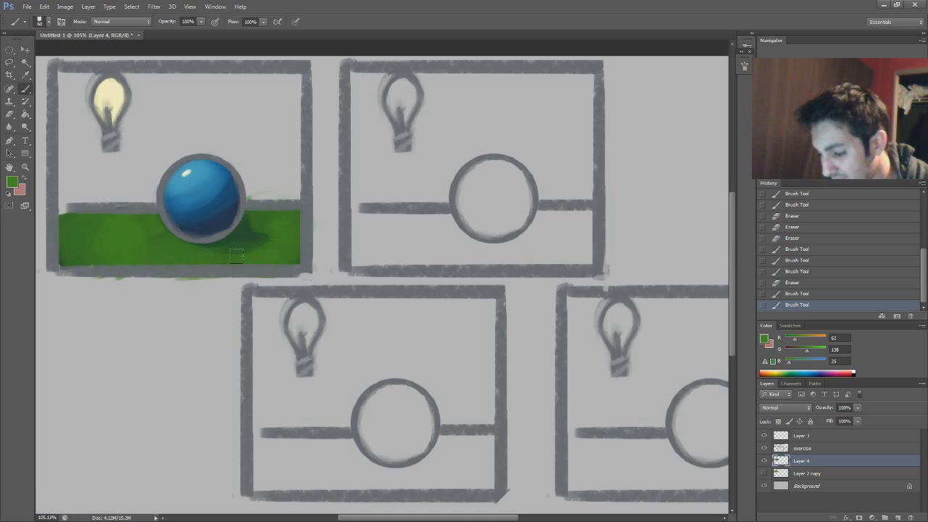
Set the foreground color to a lighter, yellower green #6ead36
key("i")
left_click(11, 182)
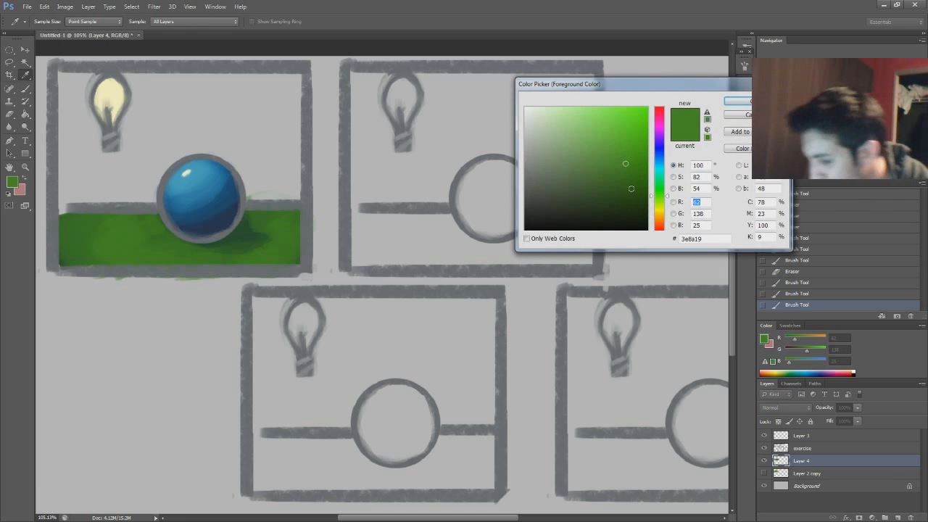
left_click(659, 199)
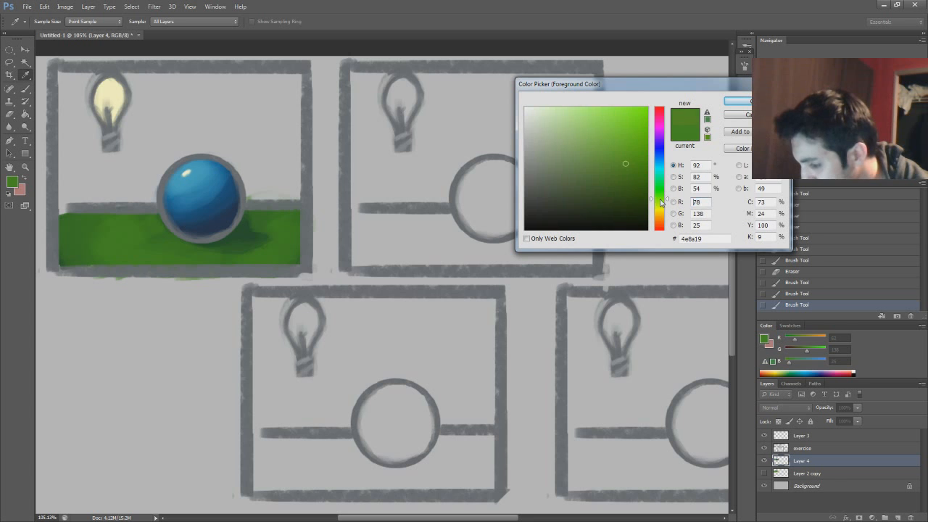
left_click(611, 146)
left_click(737, 101)
key("b")
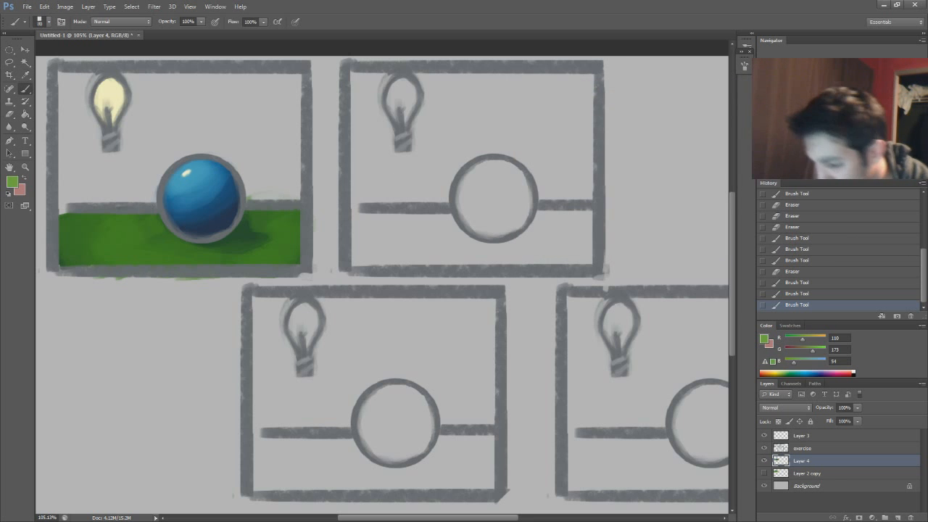
Brush lighter green over the most strongly lit parts of the ground on both sides of the sphere, sparing the cast shadow
mouse_move(94, 211)
left_mouse_down()
mouse_move(127, 228)
mouse_move(76, 218)
mouse_move(87, 261)
left_mouse_up()
left_click_drag(290, 210, 307, 243)
left_click_drag(290, 236, 246, 274)
left_click_drag(173, 253, 64, 222)
left_click_drag(217, 217, 208, 217)
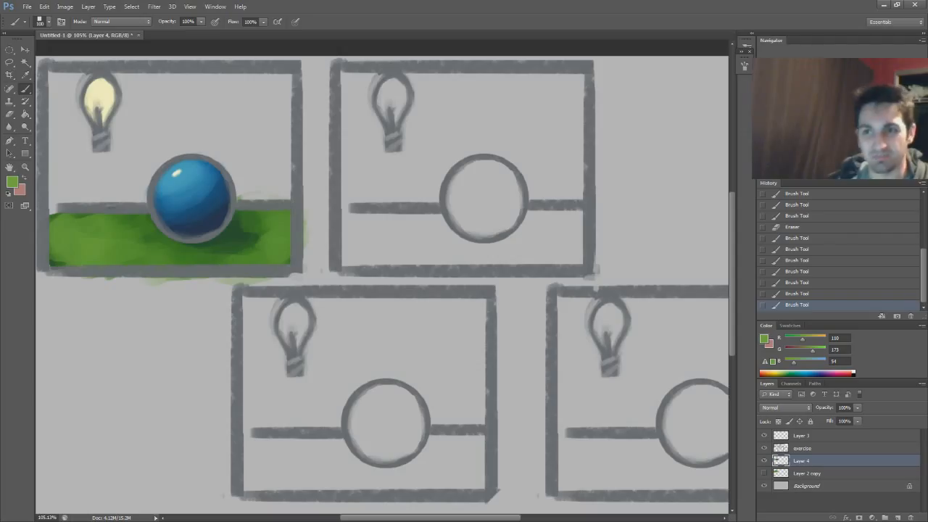
Sketch light rays in the bulb's pale yellow from the bulb toward the sphere and ground, and undo them
left_click(109, 107, "alt")
mouse_move(125, 101)
left_mouse_down()
mouse_move(209, 139)
mouse_move(148, 171)
mouse_move(129, 200)
left_mouse_up()
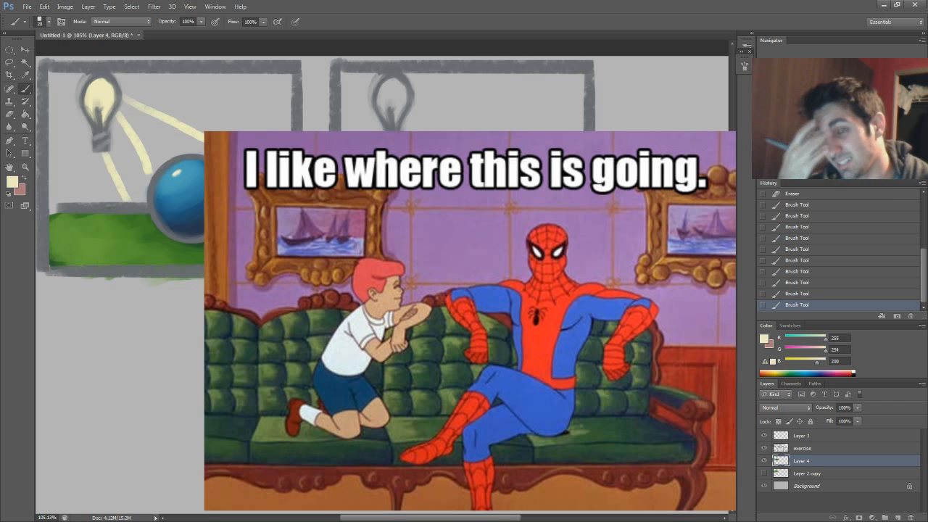
key("ctrl+alt+z")
key("ctrl+alt+z")
key("ctrl+alt+z")
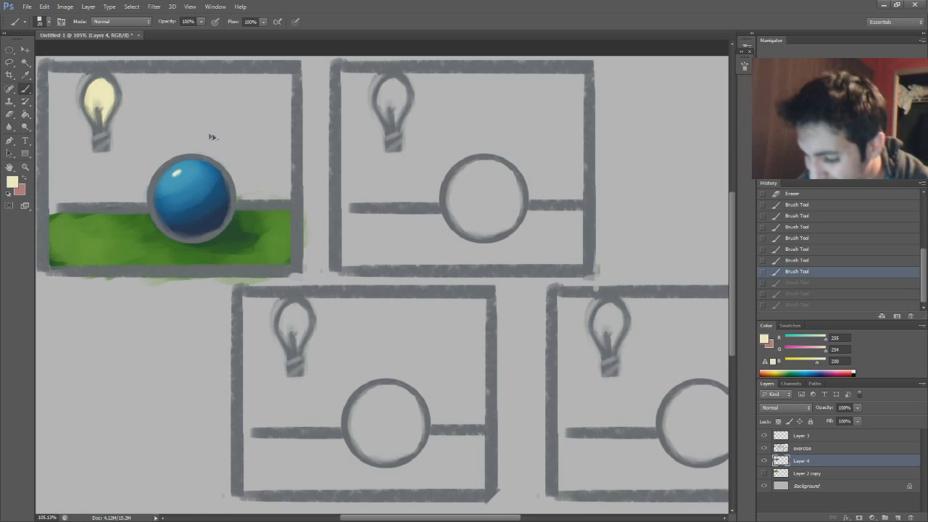
Sketch pale yellow lines marking the sphere's cast shadow on the ground, and undo them
mouse_move(242, 190)
left_mouse_down()
mouse_move(280, 253)
mouse_move(239, 221)
left_mouse_up()
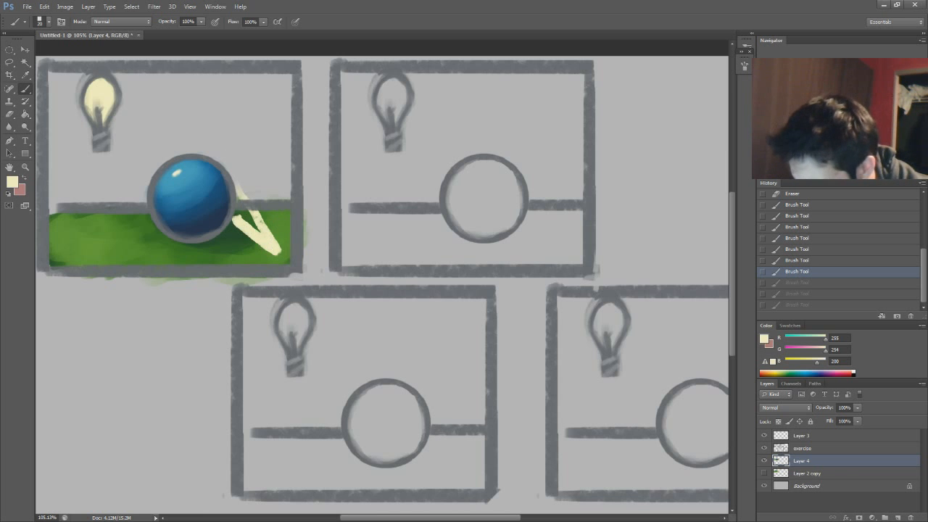
key("ctrl+z")
key("ctrl+z")
Sample the dark blue of the sphere's shaded side and shift it to a dark green foreground color, RGB 22, 92, 63
left_click(272, 242, "alt")
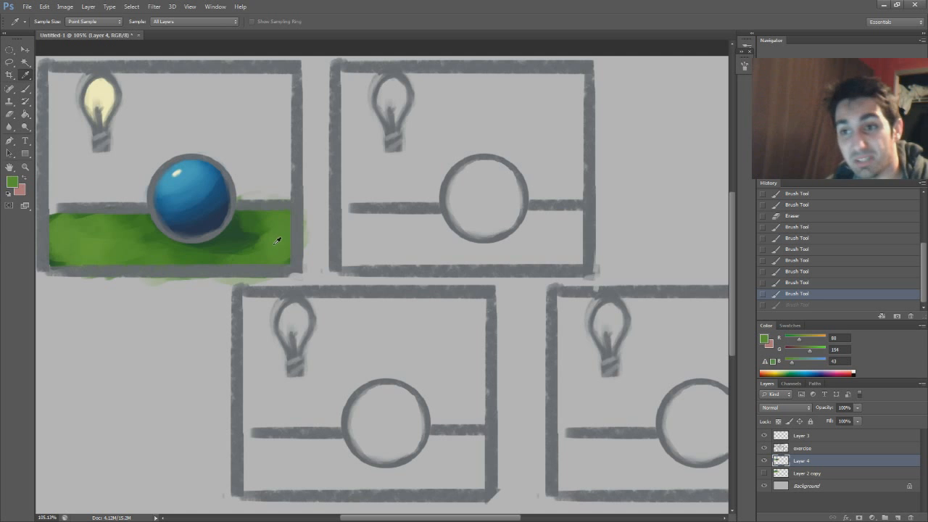
scroll(577, 305, "up", 3)
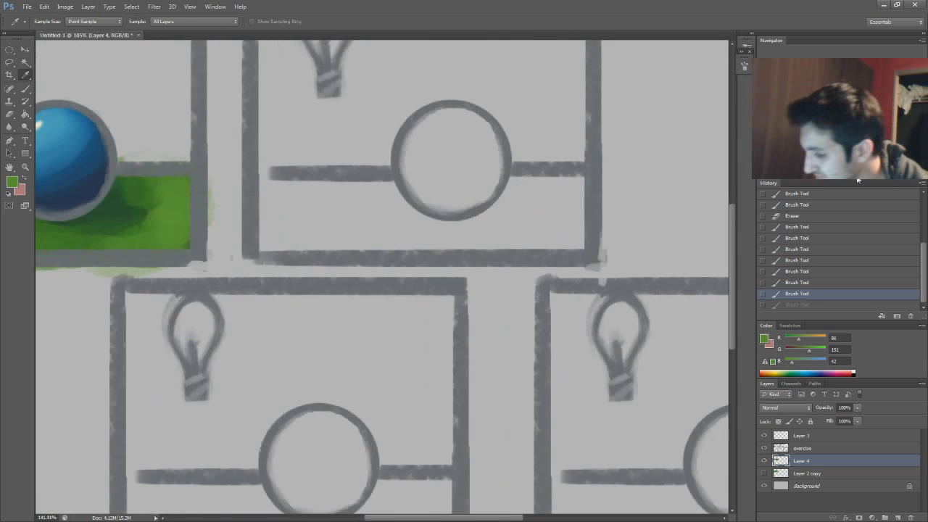
scroll(863, 180, "up", 5)
left_click_drag(275, 55, 678, 174)
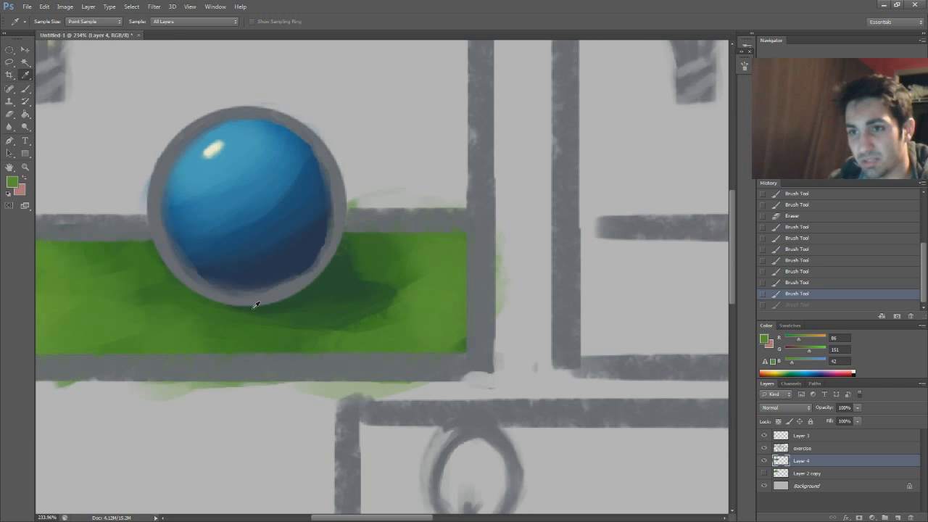
left_click(306, 263)
left_click(13, 183)
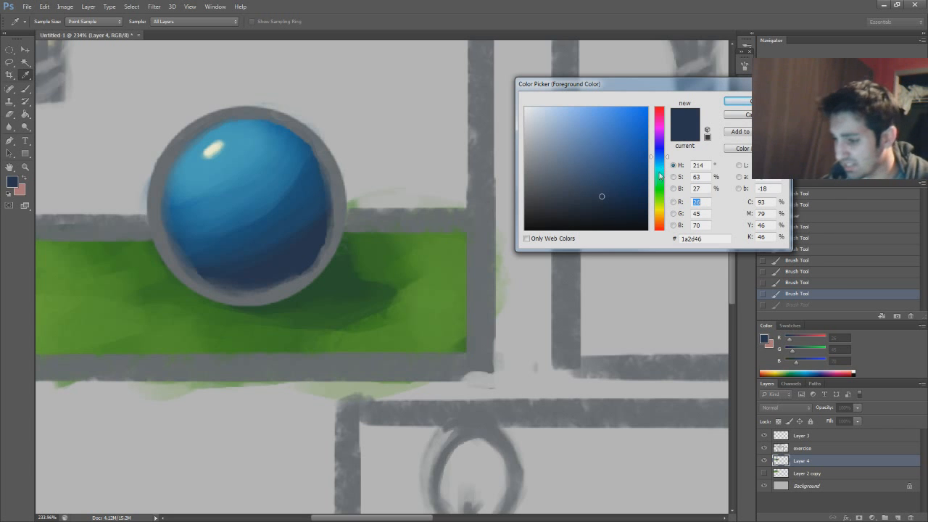
left_click_drag(659, 173, 661, 171)
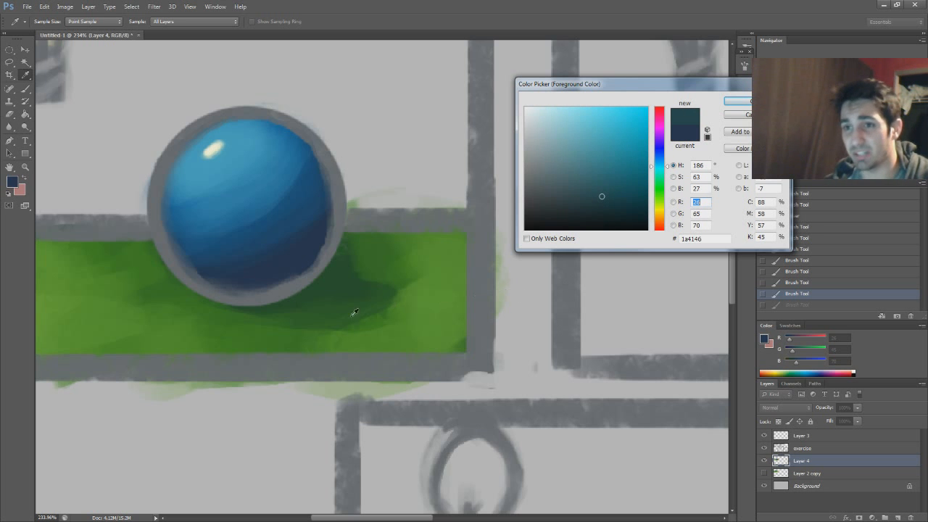
left_click(301, 257)
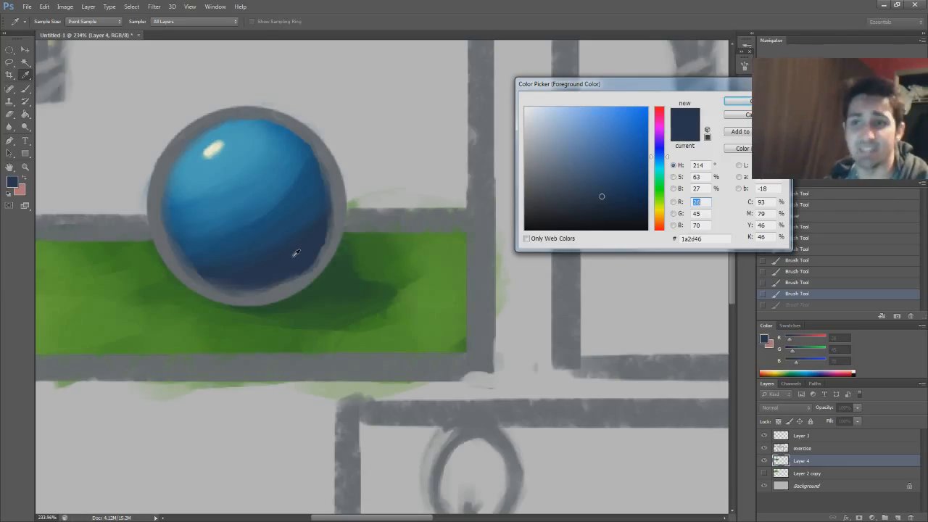
left_click(659, 178)
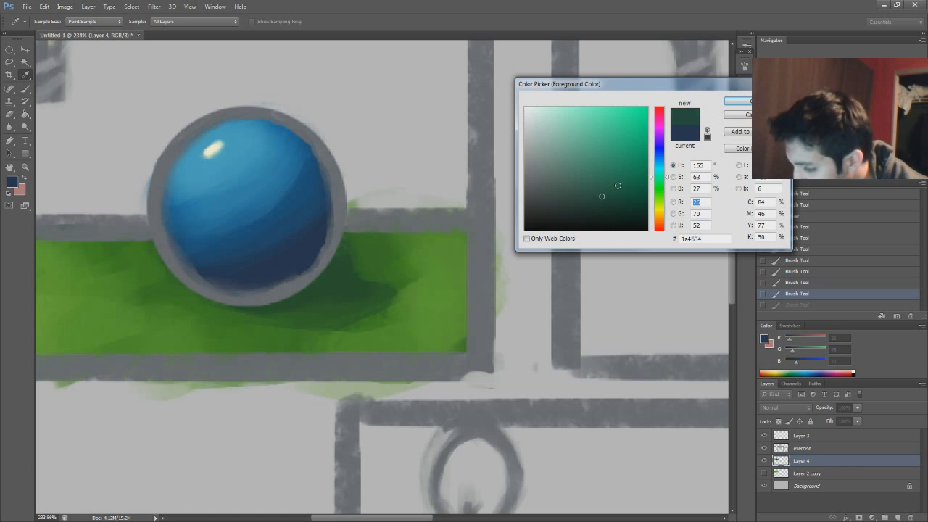
left_click(737, 101)
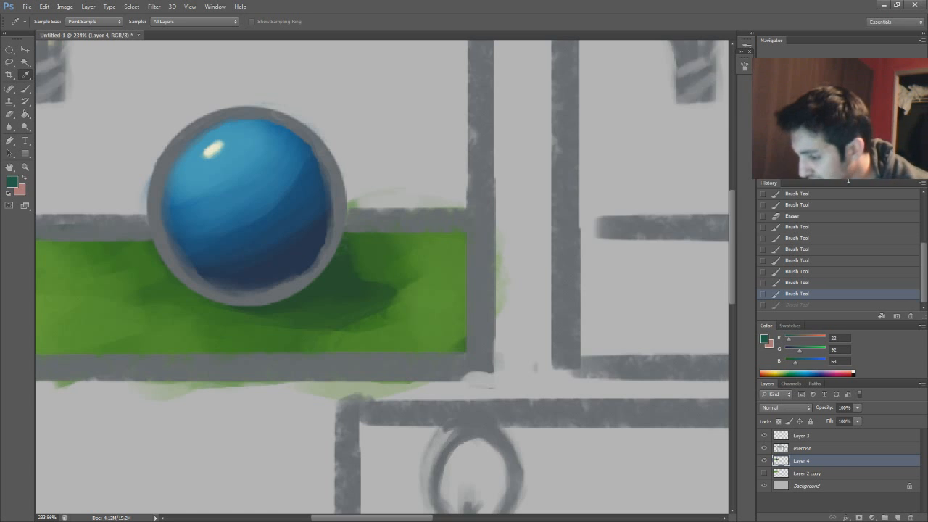
Brush dark green bounce light along the sphere's lower-right shaded edge and blend its border with sampled dark blues
key("b")
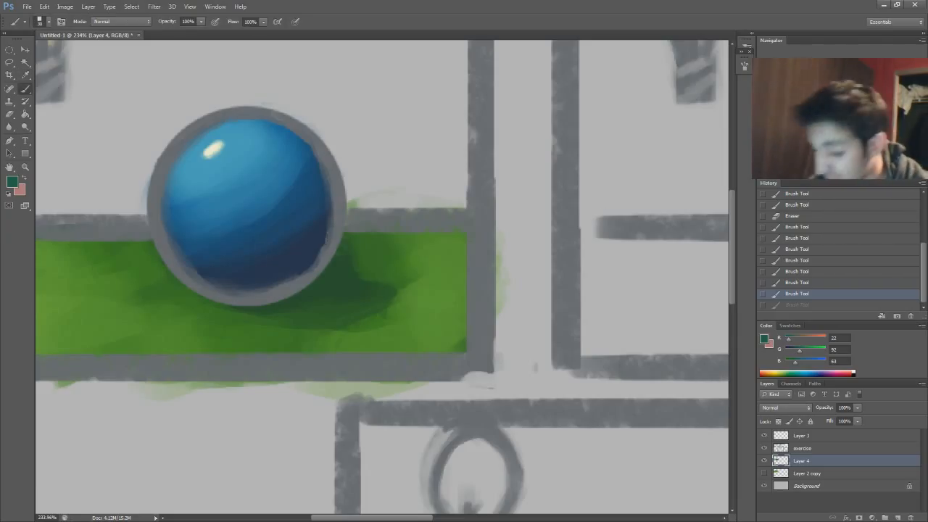
left_click_drag(321, 205, 317, 250)
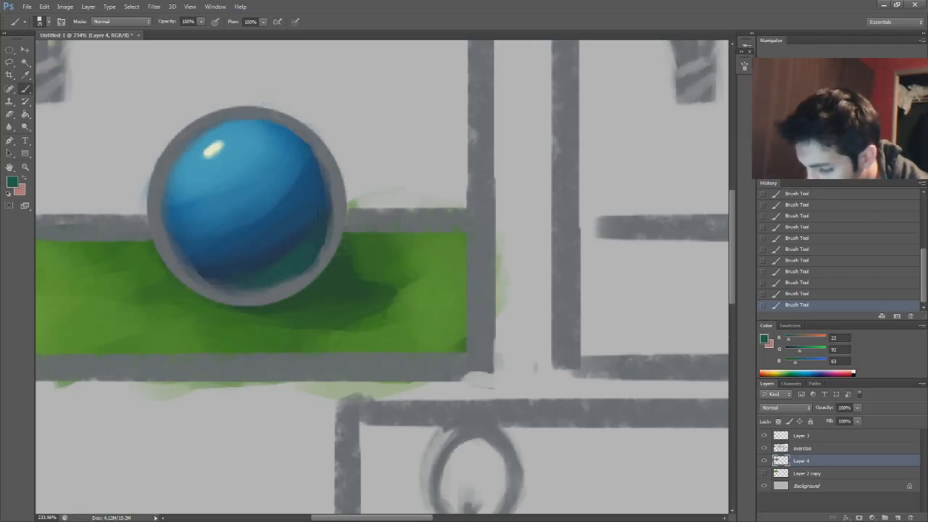
key("i")
left_click(276, 258)
left_click(253, 261)
key("b")
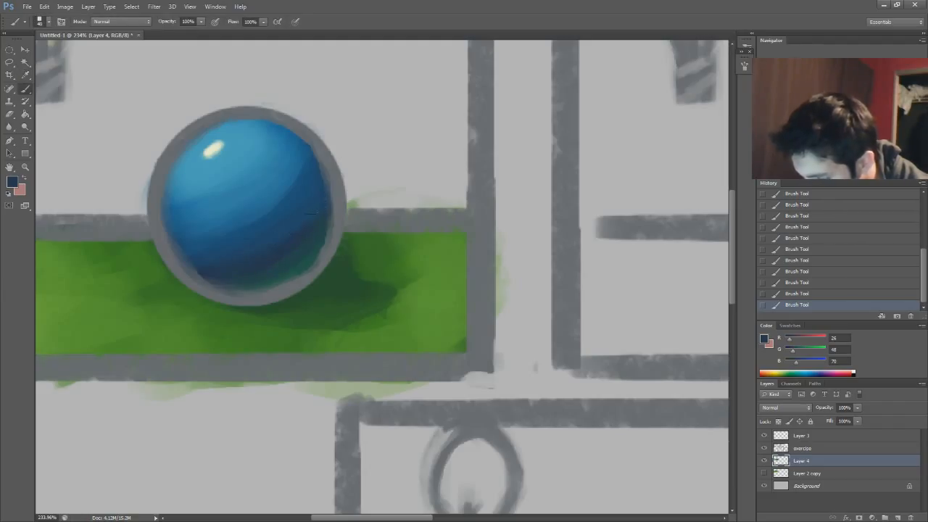
left_click(295, 255, "alt")
left_click(300, 255, "alt")
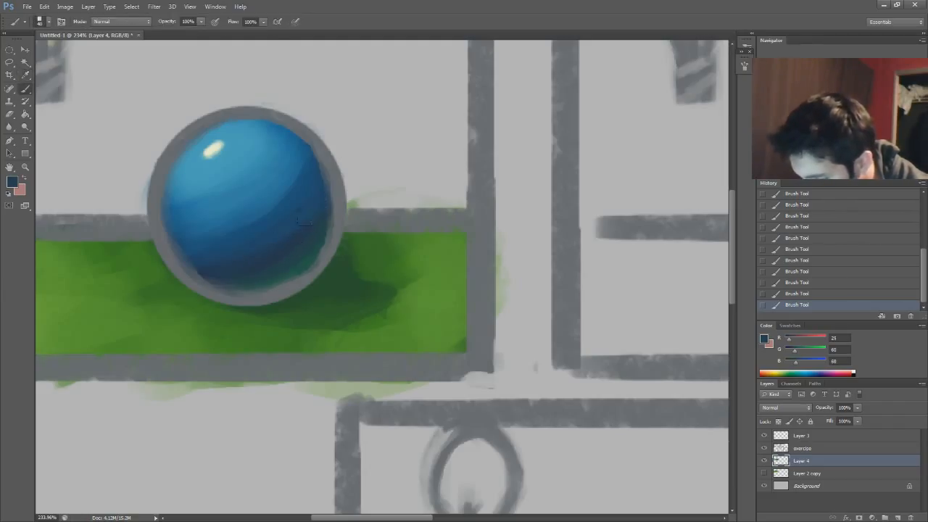
Smooth the sphere's shading from mid blue to the green-tinted shadow on its right side using colors sampled from the sphere
left_click(261, 240, "alt")
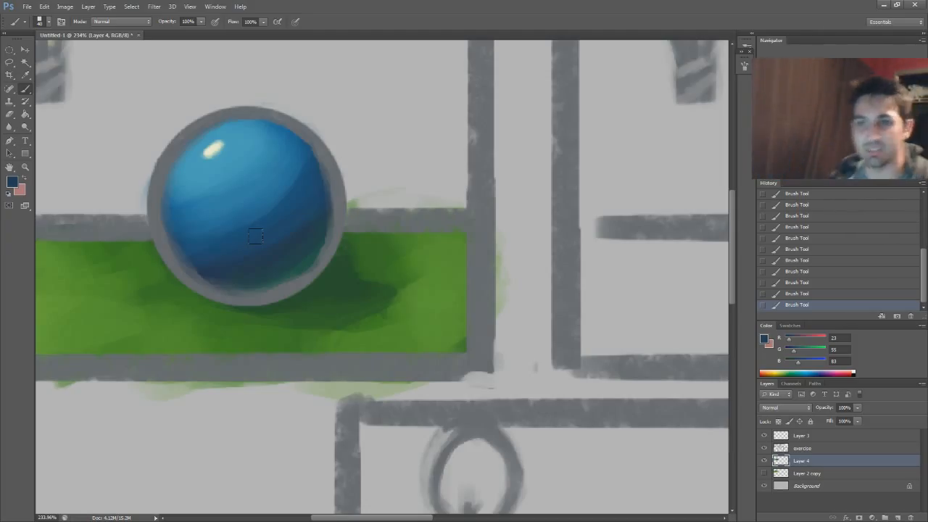
left_click(306, 208, "alt")
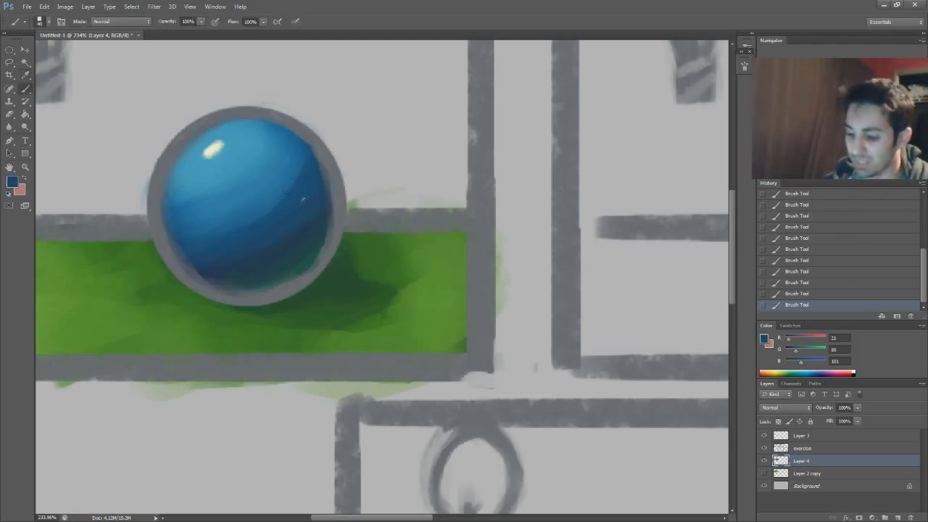
left_click(292, 198, "alt")
left_click(282, 184, "alt")
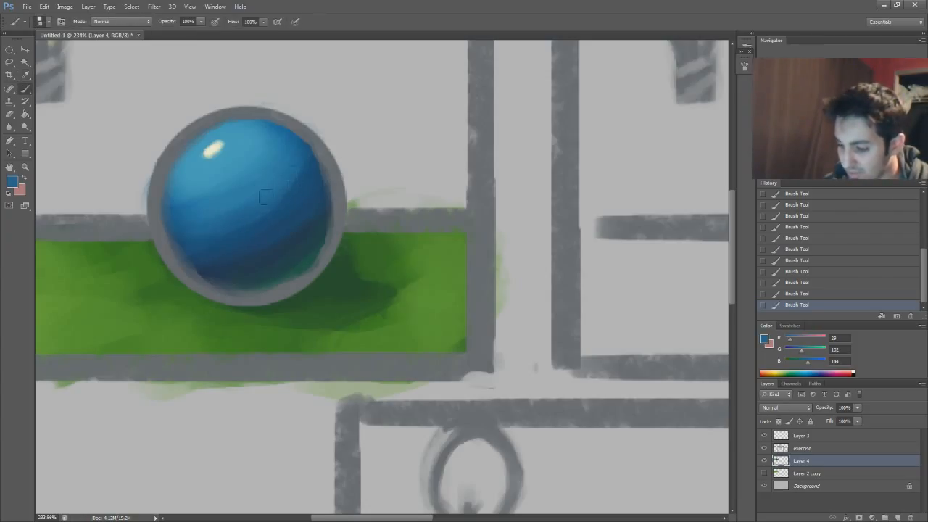
left_click(303, 162, "alt")
left_click(282, 267, "alt")
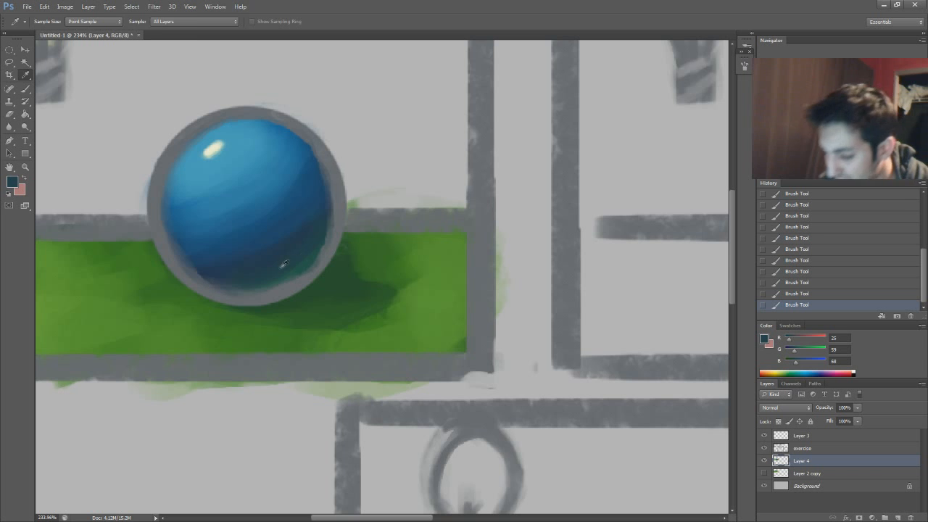
left_click(307, 262, "alt")
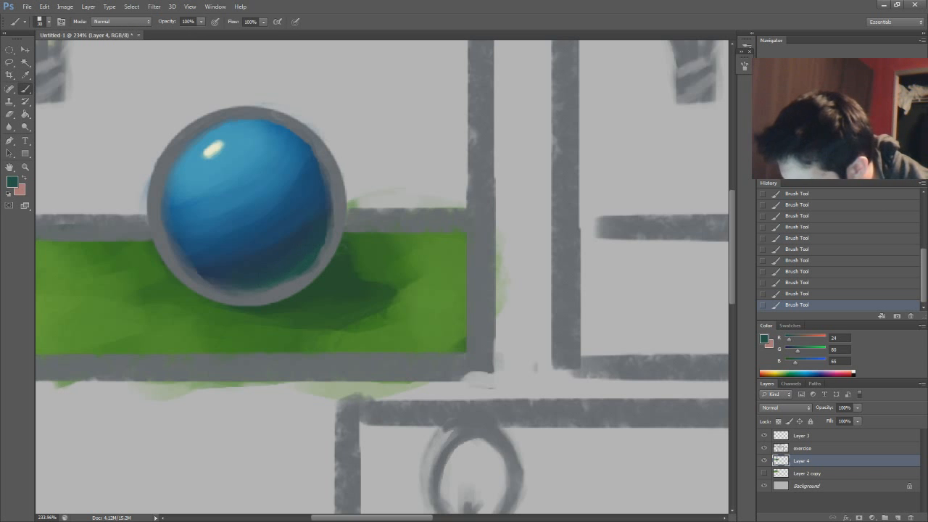
left_click(303, 203, "alt")
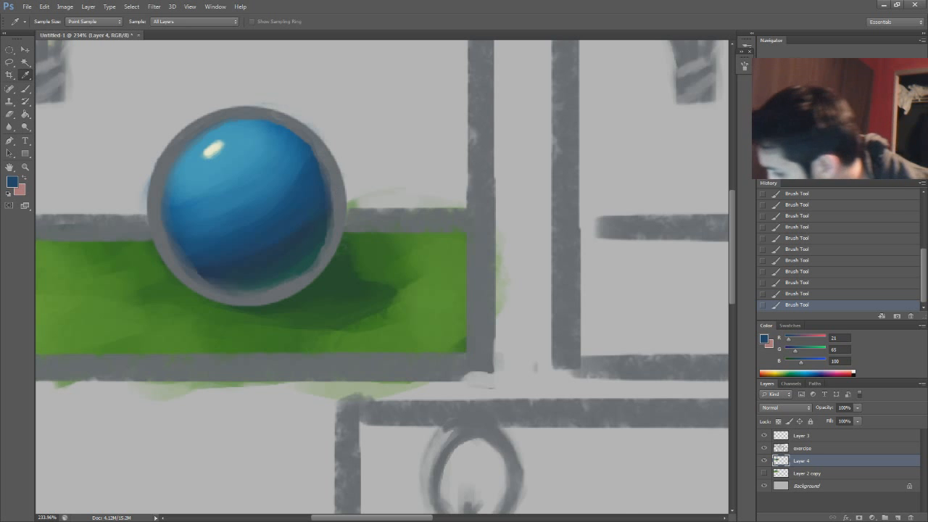
Extend the teal reflected light along the sphere's lower edge and soften it into the surrounding blue with sampled tones
scroll(377, 294, "down", 1)
scroll(275, 244, "down", 10)
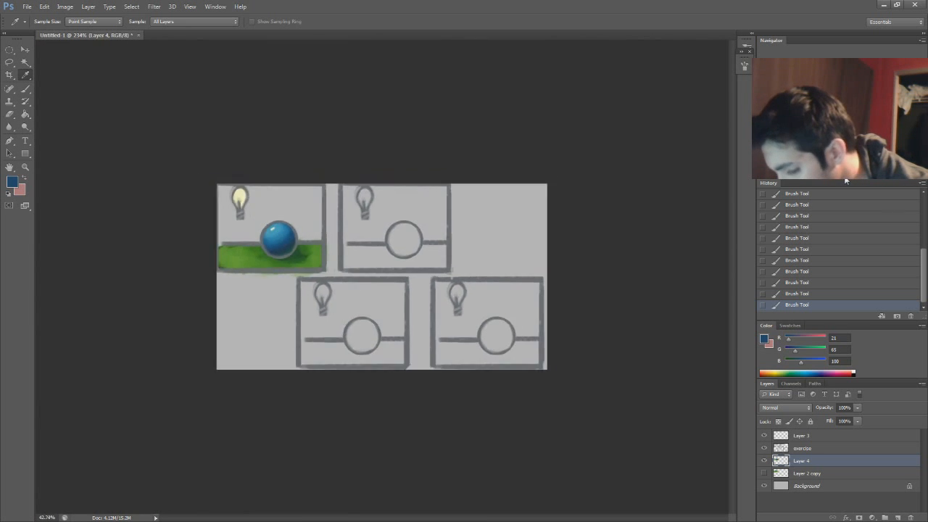
scroll(381, 279, "up", 7)
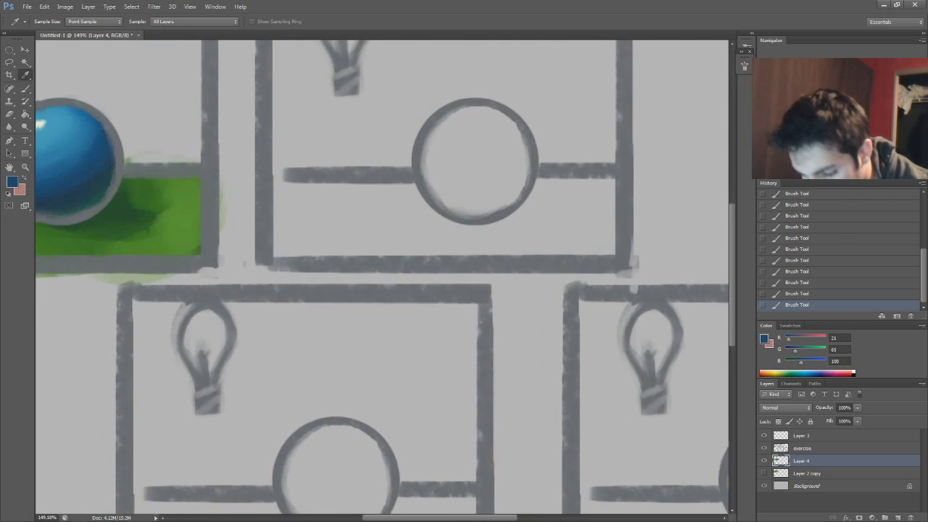
left_click_drag(366, 191, 431, 205)
left_click(155, 210, "alt")
left_click_drag(171, 186, 139, 216)
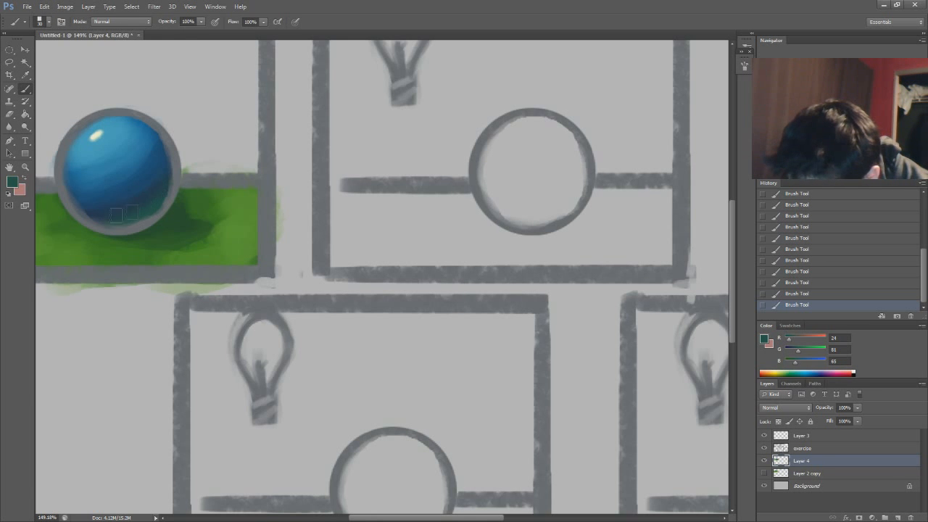
left_click(147, 201, "alt")
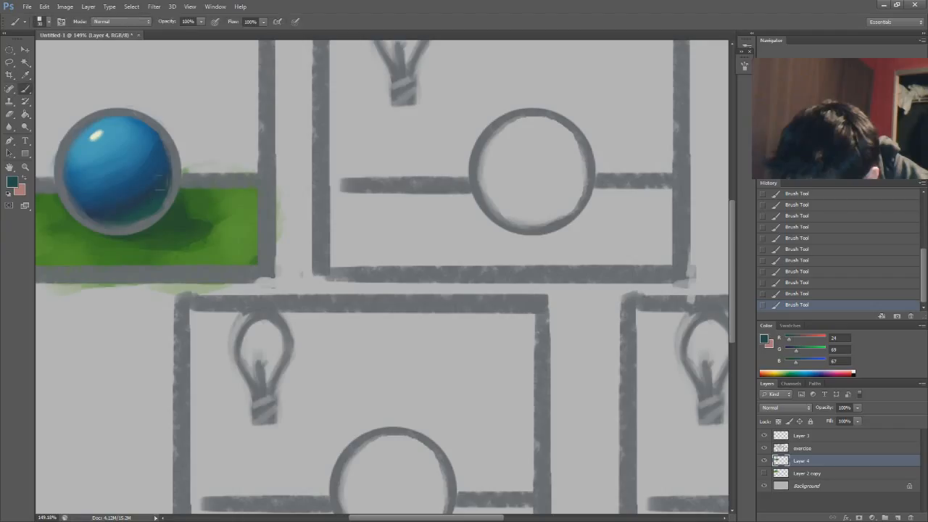
left_click(127, 199, "alt")
left_click(122, 200, "alt")
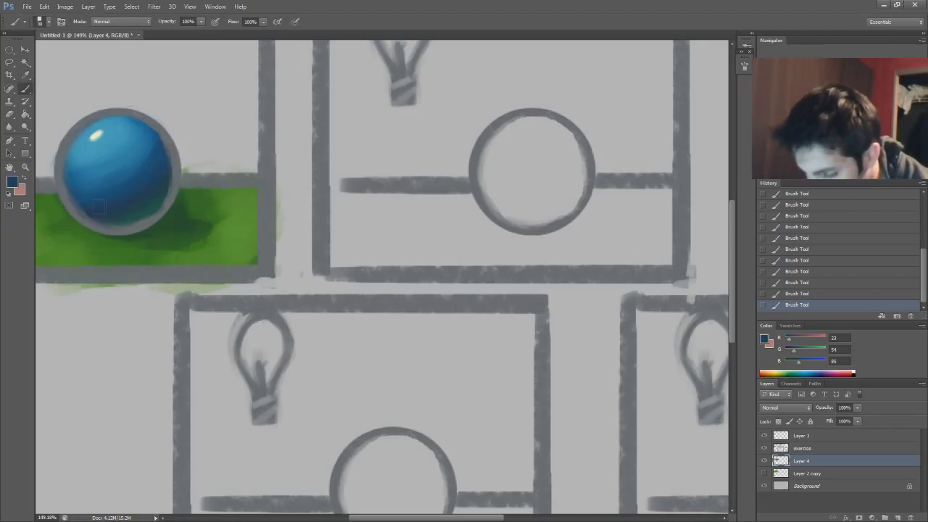
left_click(124, 194, "alt")
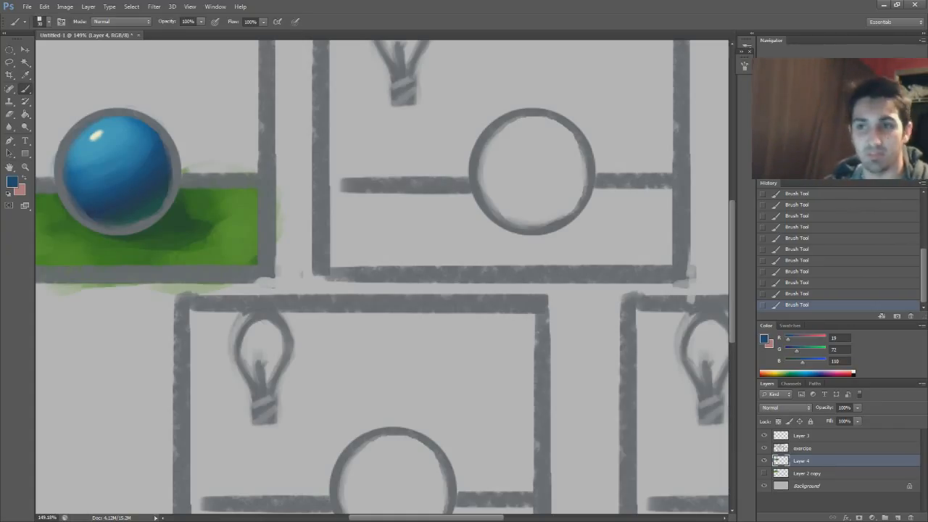
Paint a thick dark blue test stroke across the second and third panels, and undo it
mouse_move(398, 164)
left_mouse_down()
mouse_move(447, 167)
mouse_move(475, 137)
mouse_move(578, 327)
left_mouse_up()
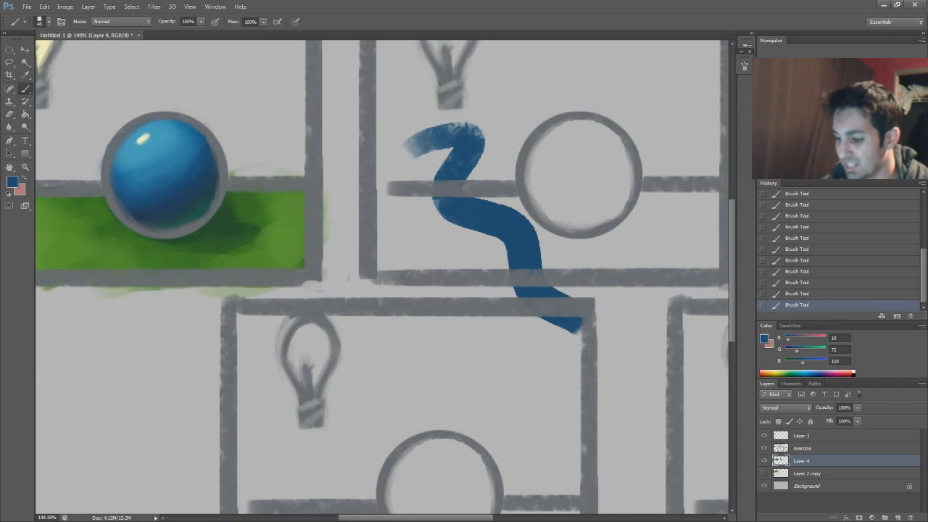
key("ctrl+z")
mouse_move(435, 239)
left_mouse_down()
mouse_move(446, 208)
mouse_move(468, 227)
mouse_move(431, 283)
left_mouse_up()
mouse_move(217, 218)
left_mouse_down()
mouse_move(283, 236)
mouse_move(312, 210)
left_mouse_up()
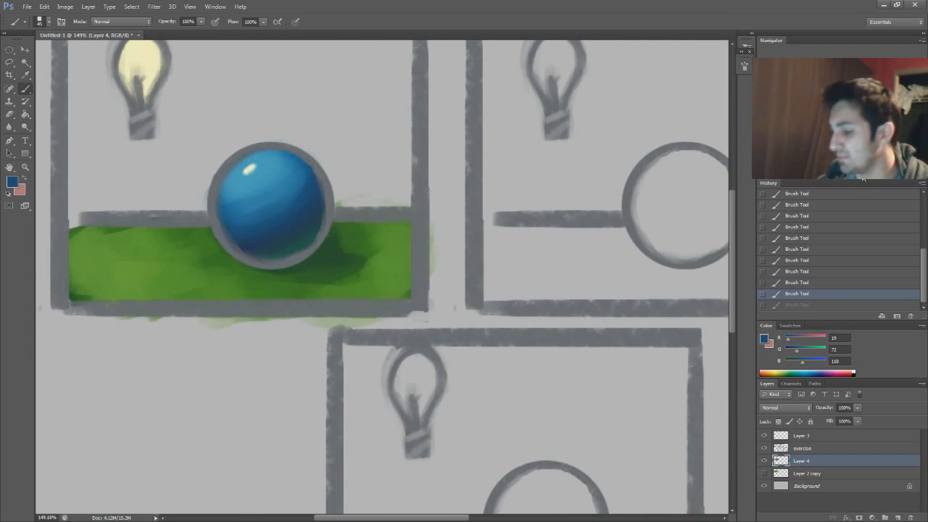
Erase the stray green paint above the horizon line between the sphere and the first panel's frame
scroll(382, 278, "up", 5)
left_click_drag(370, 189, 471, 213)
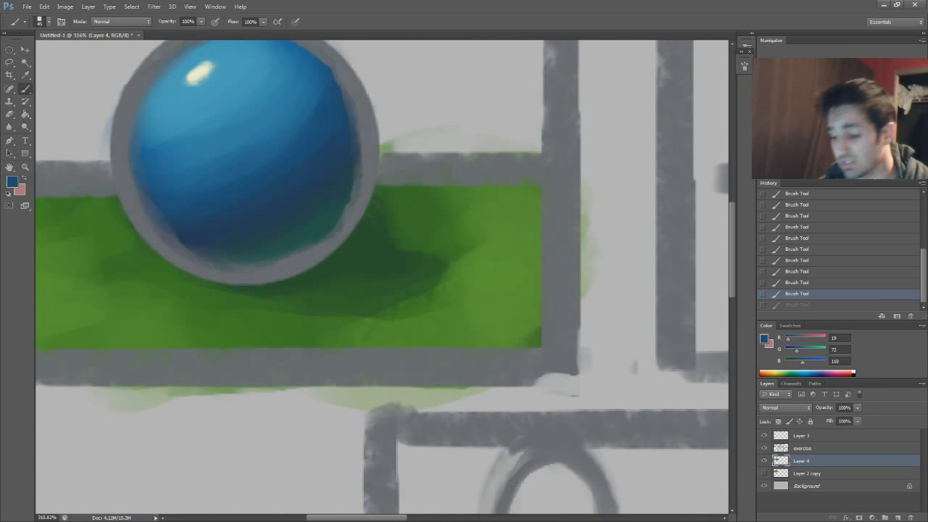
scroll(383, 262, "down", 4)
key("e")
mouse_move(467, 200)
left_mouse_down()
mouse_move(403, 199)
mouse_move(465, 199)
left_mouse_up()
left_click_drag(406, 199, 468, 200)
left_click_drag(389, 195, 388, 204)
left_click_drag(861, 178, 853, 180)
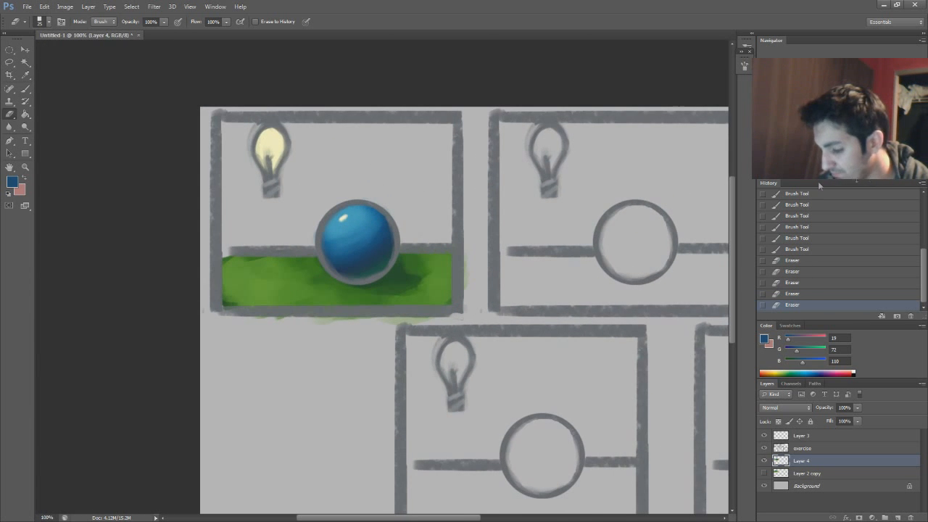
Examine the colors of the sphere's highlight, its soft edge and the surrounding blue by sampling them in the foreground color picker
left_click(13, 182)
left_click_drag(682, 84, 668, 54)
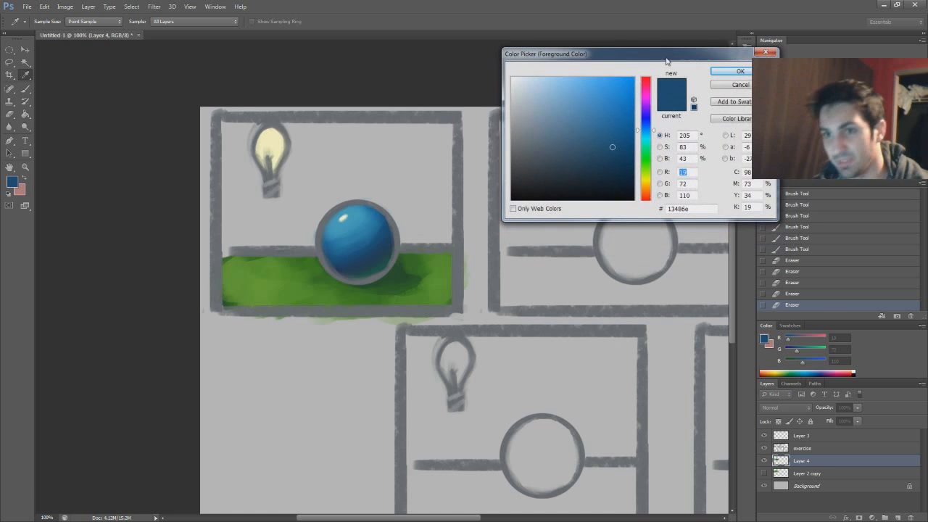
left_click(345, 216)
left_click(343, 219)
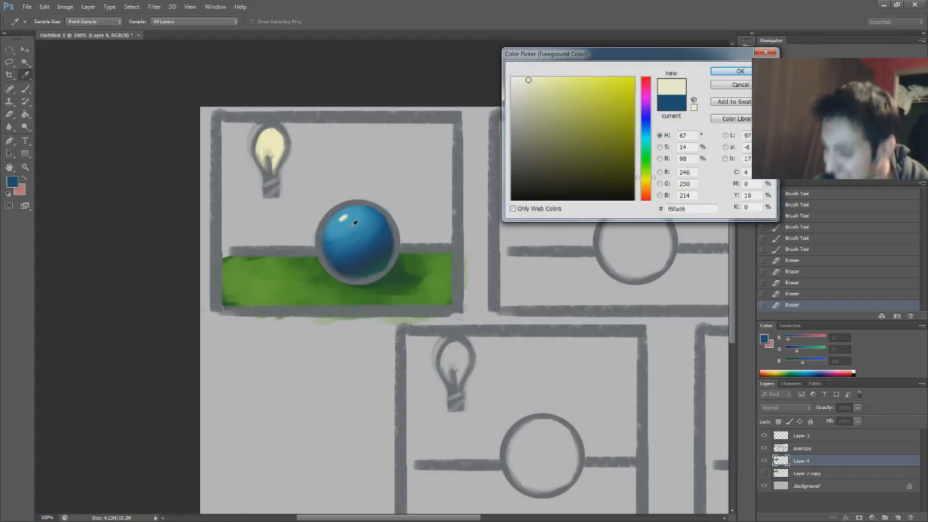
left_click(345, 216)
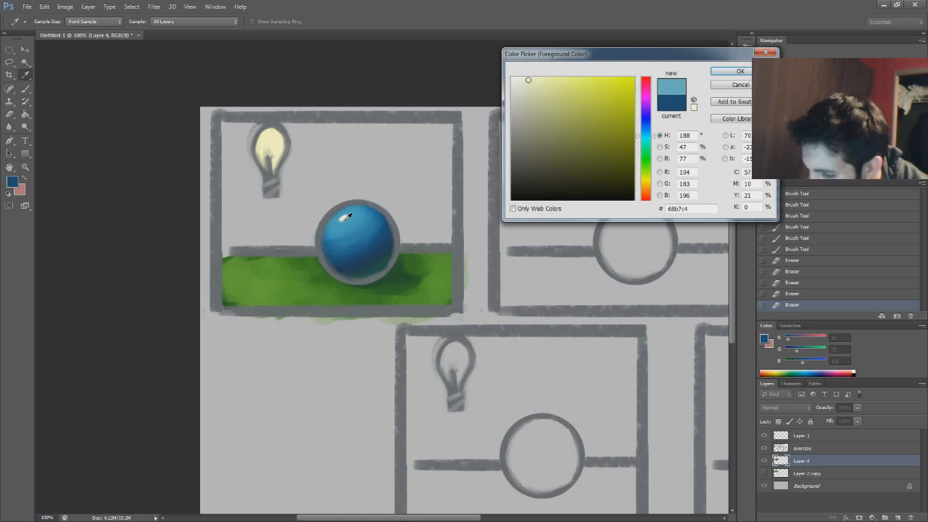
left_click_drag(347, 219, 346, 218)
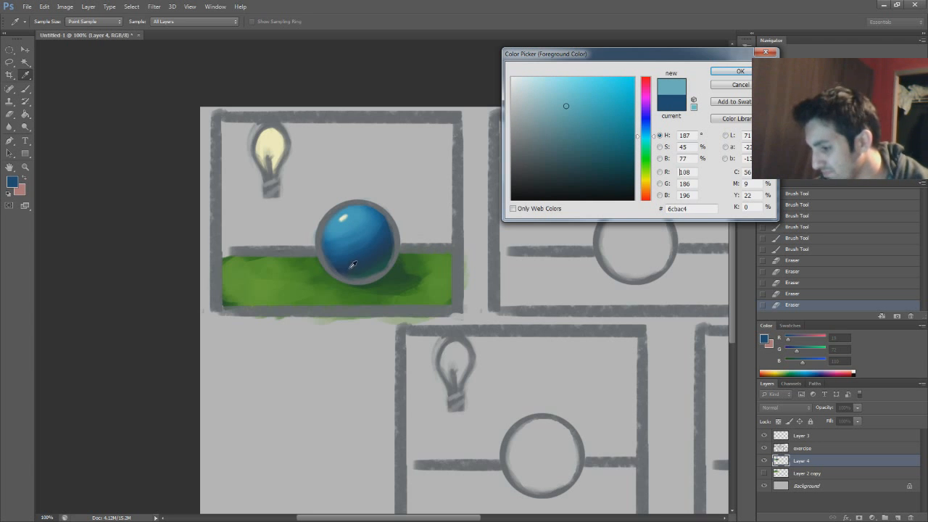
left_click(346, 216)
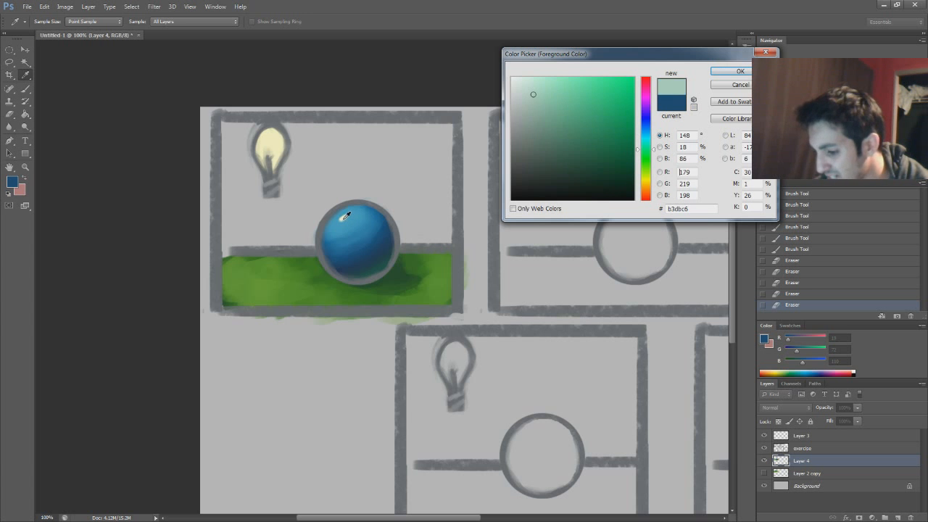
left_click(346, 216)
left_click(346, 216)
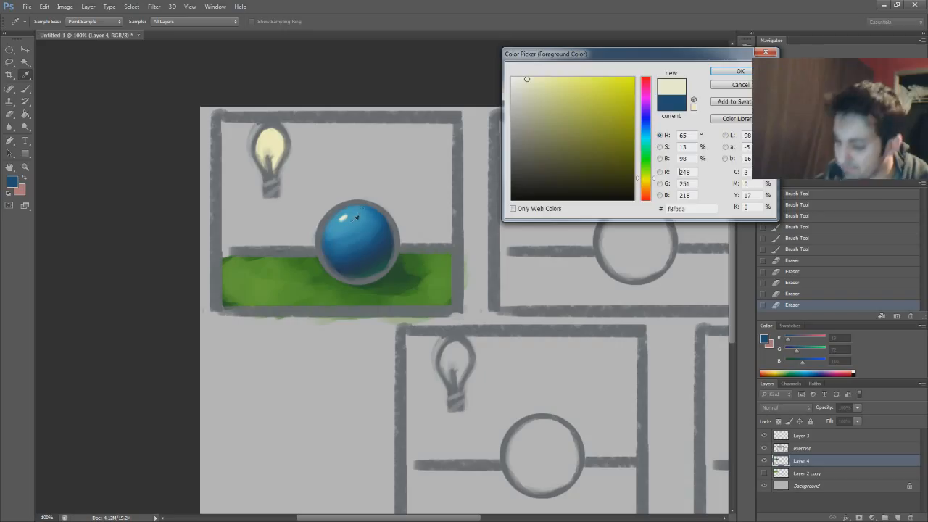
left_click(347, 218)
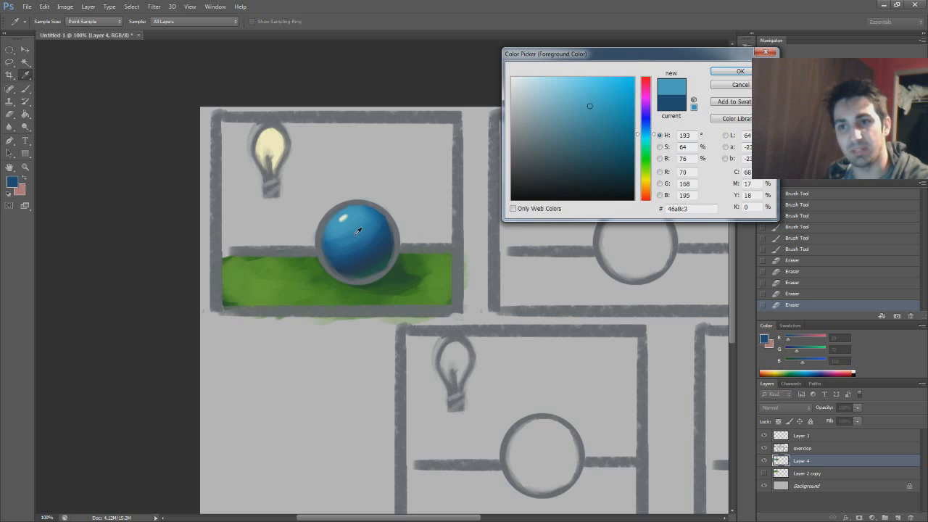
Sample a dark blue from the sphere's shaded side and brush it over the shadow transition at the lower right
left_click_drag(356, 227, 374, 250)
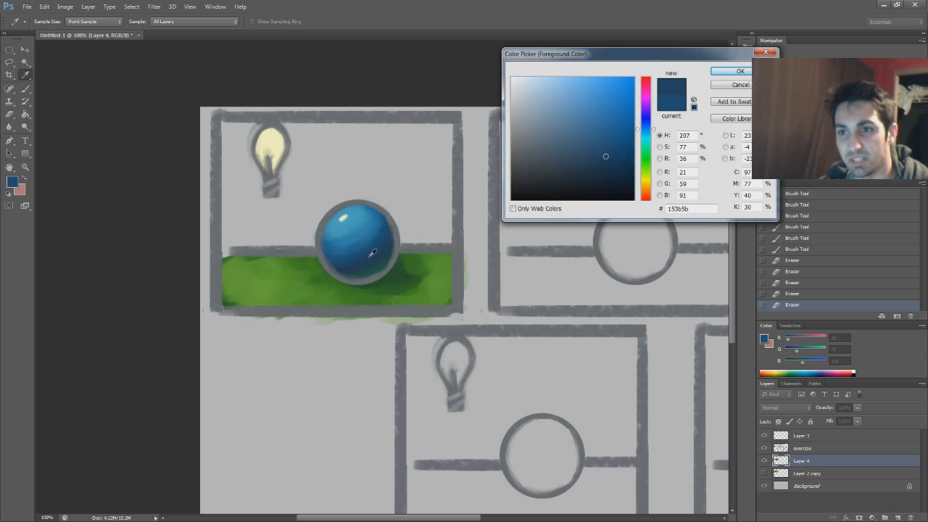
left_click_drag(365, 232, 377, 245)
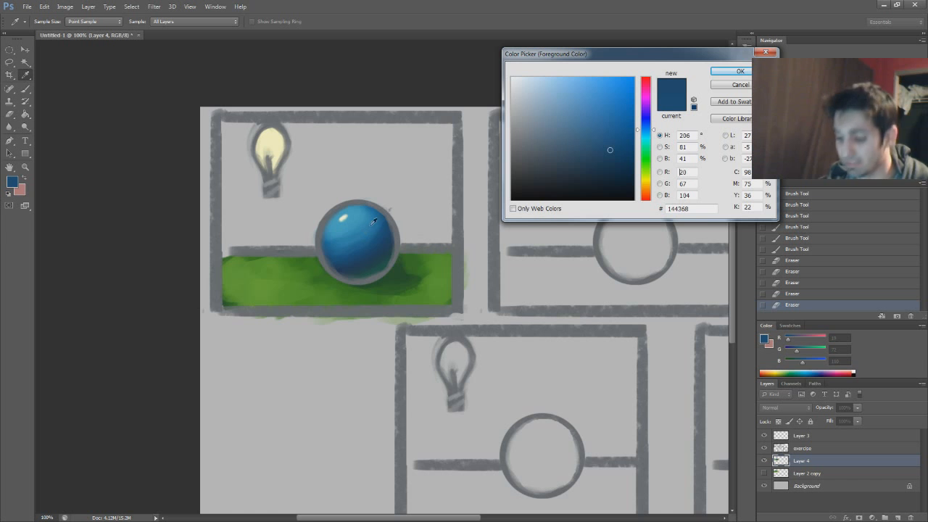
key("Return")
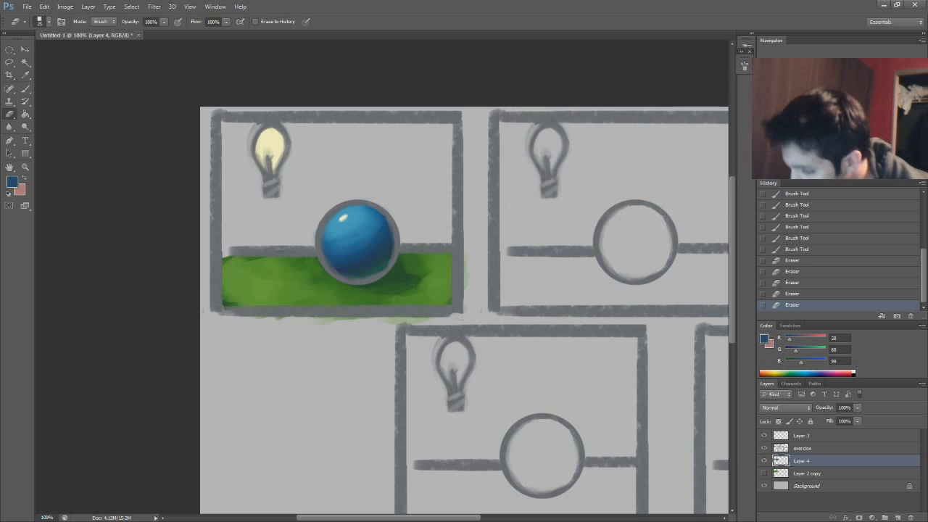
key("b")
left_click_drag(382, 247, 363, 264)
mouse_move(382, 251)
left_mouse_down()
mouse_move(343, 268)
mouse_move(364, 260)
left_mouse_up()
left_click_drag(382, 247, 367, 258)
Sample the sphere's mid blue and compare the hues from its lit area to its shadow edge in the color picker
key("i")
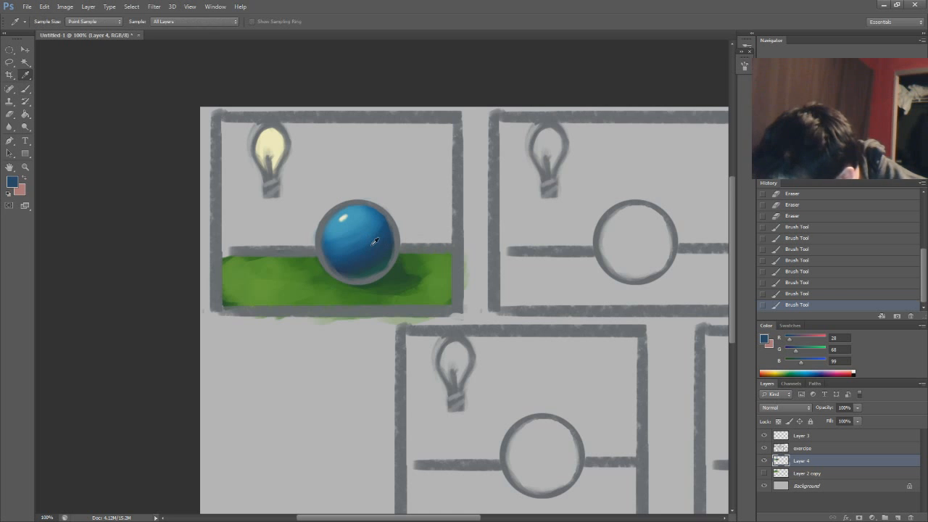
left_click(376, 241)
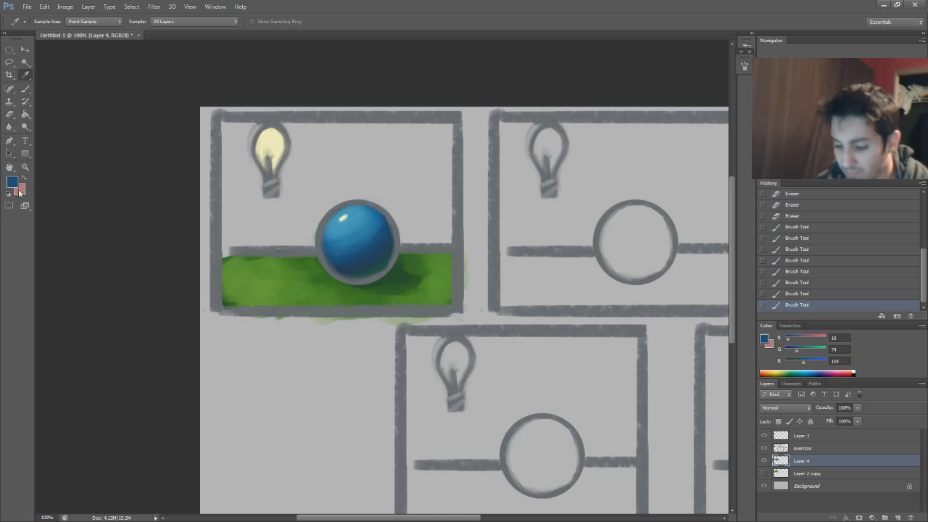
left_click(11, 181)
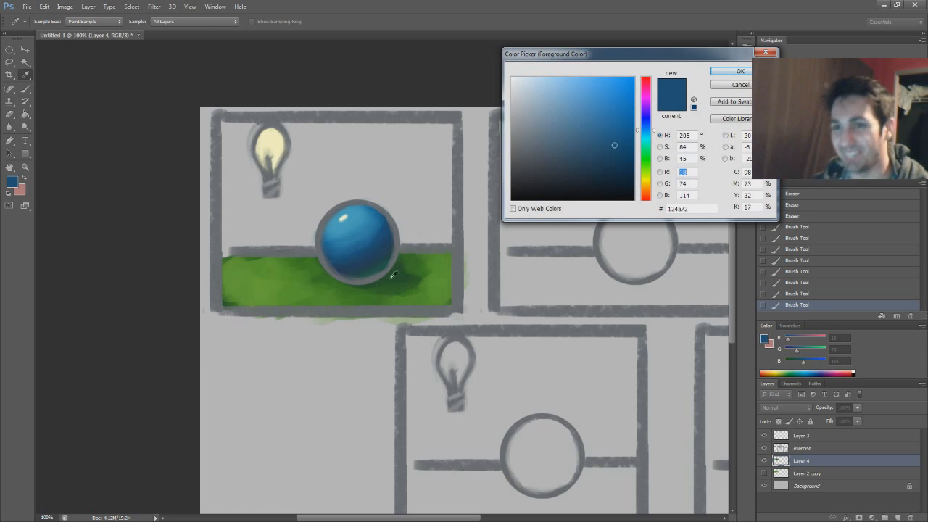
left_click(391, 255)
left_click_drag(365, 235, 374, 256)
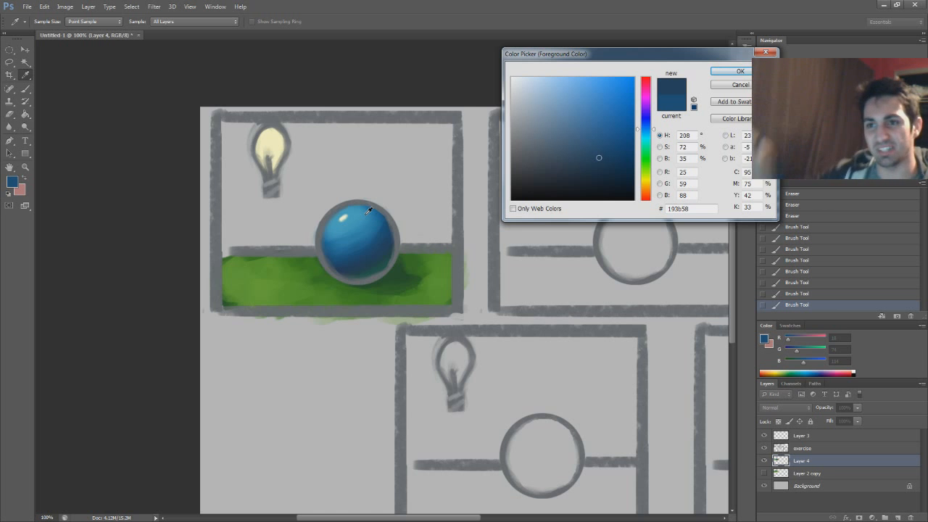
left_click_drag(358, 228, 393, 256)
left_click(746, 87)
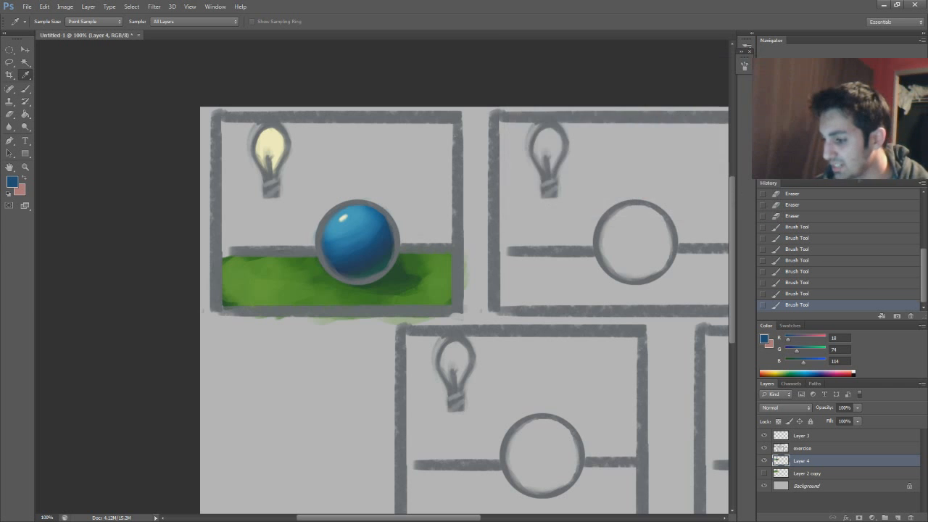
View the whole canvas, toggle Layer 4 to compare, and hide the exercise line art to inspect the painting alone
key("ctrl+0")
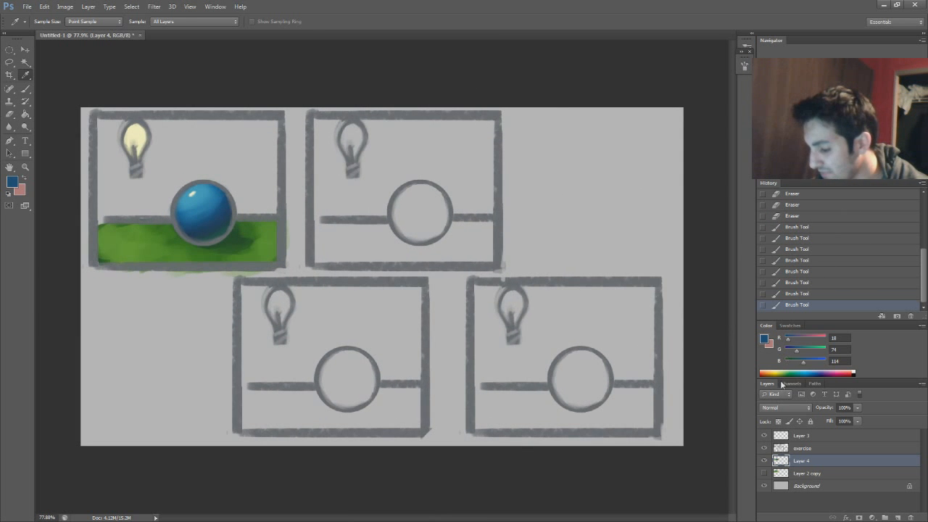
left_click(765, 461)
left_click(765, 462)
left_click(764, 449)
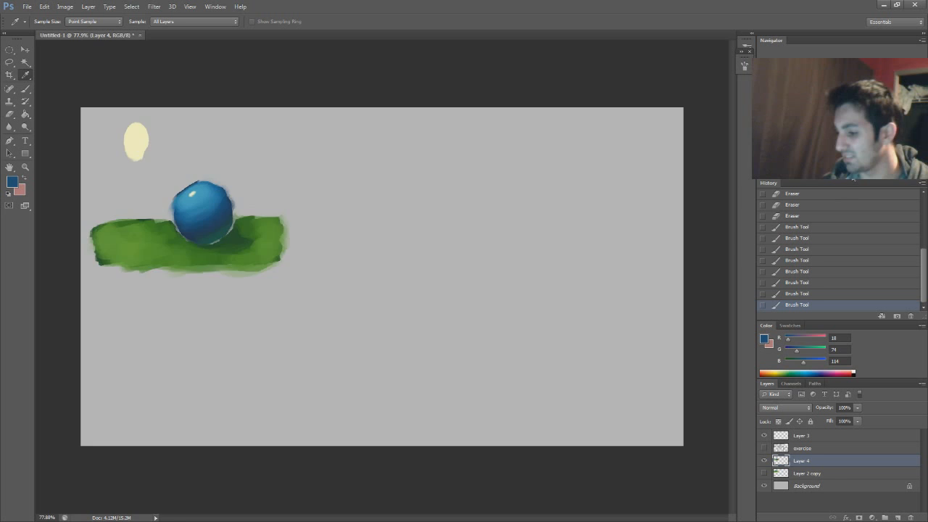
left_click_drag(851, 176, 858, 176)
left_click_drag(842, 109, 811, 104)
mouse_move(859, 176)
left_mouse_down()
mouse_move(843, 178)
mouse_move(856, 177)
left_mouse_up()
left_click_drag(842, 109, 828, 106)
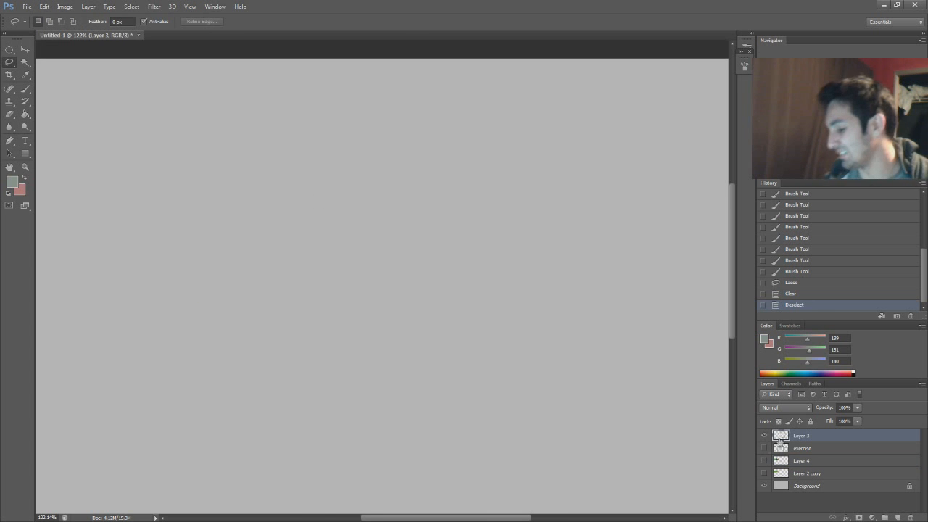
Show the exercise layer's line art again and bring all four panels into view
left_click(764, 448)
left_click(763, 448)
left_click(764, 448)
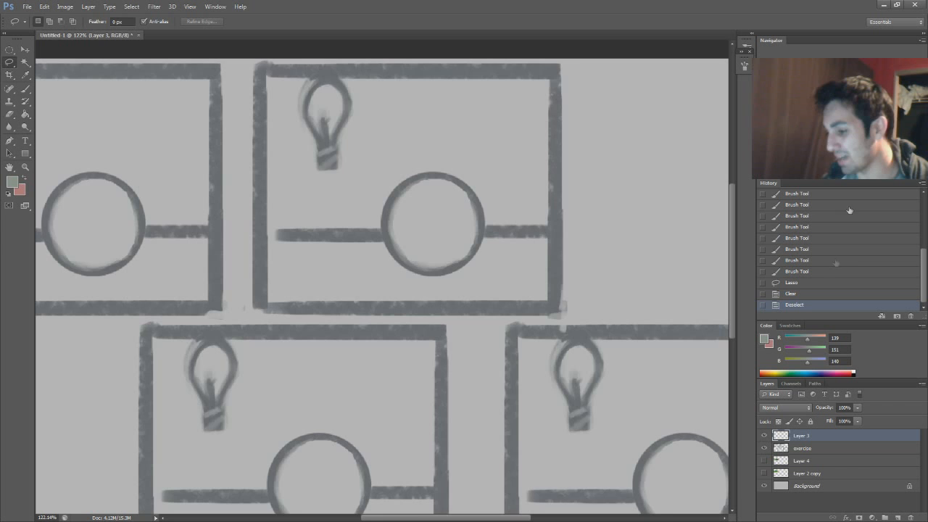
scroll(394, 209, "down", 5)
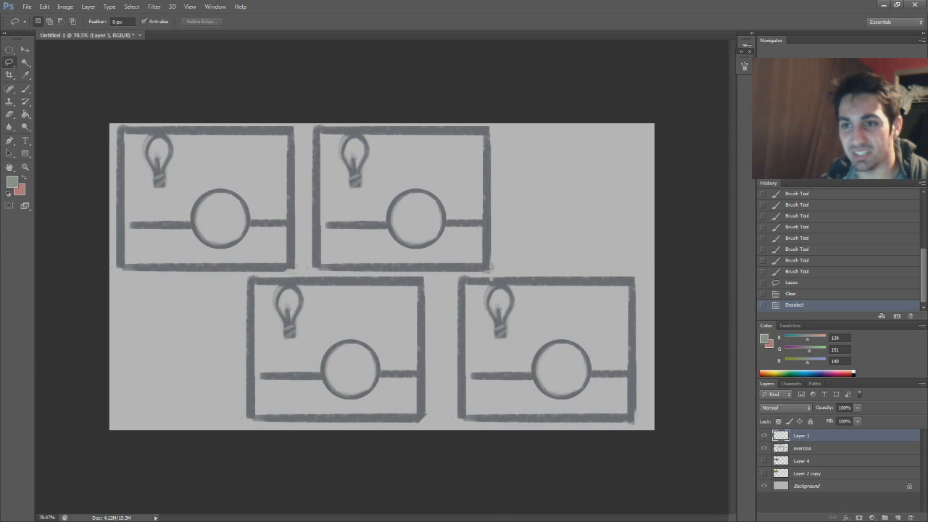